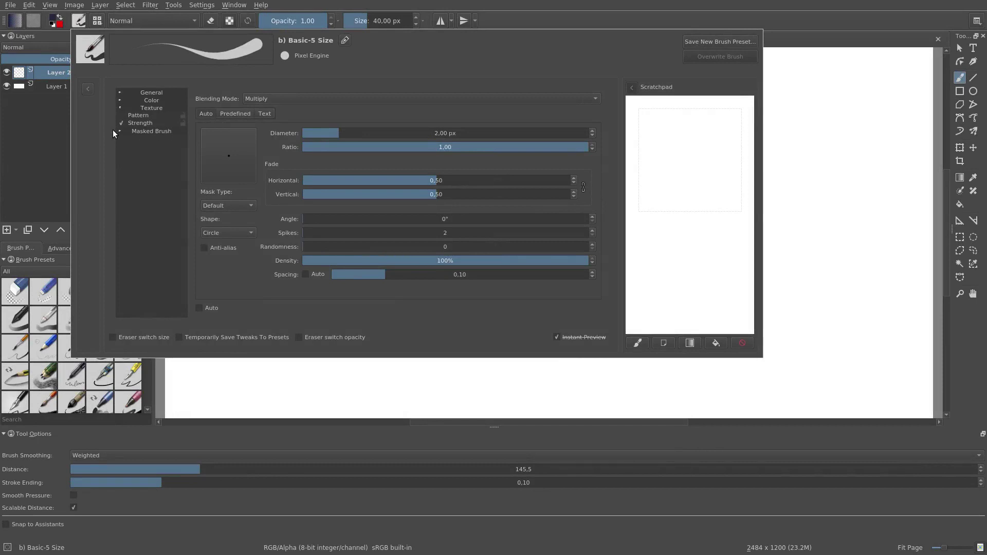
Enable pattern texturing on the Basic-5 Size brush and show the pattern grid.
{"action": "left_click", "coordinate": [133, 116]}
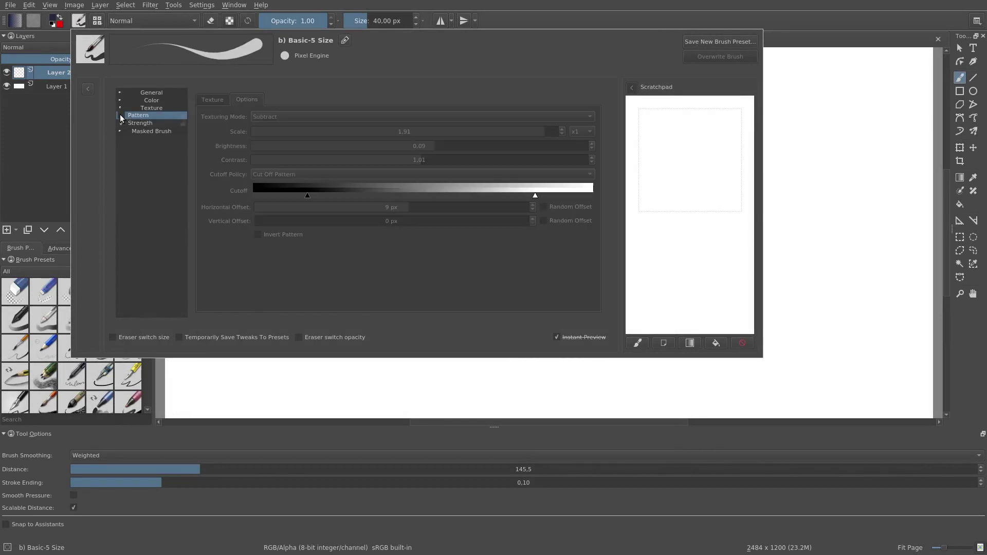
{"action": "left_click", "coordinate": [119, 114]}
{"action": "left_click", "coordinate": [209, 99]}
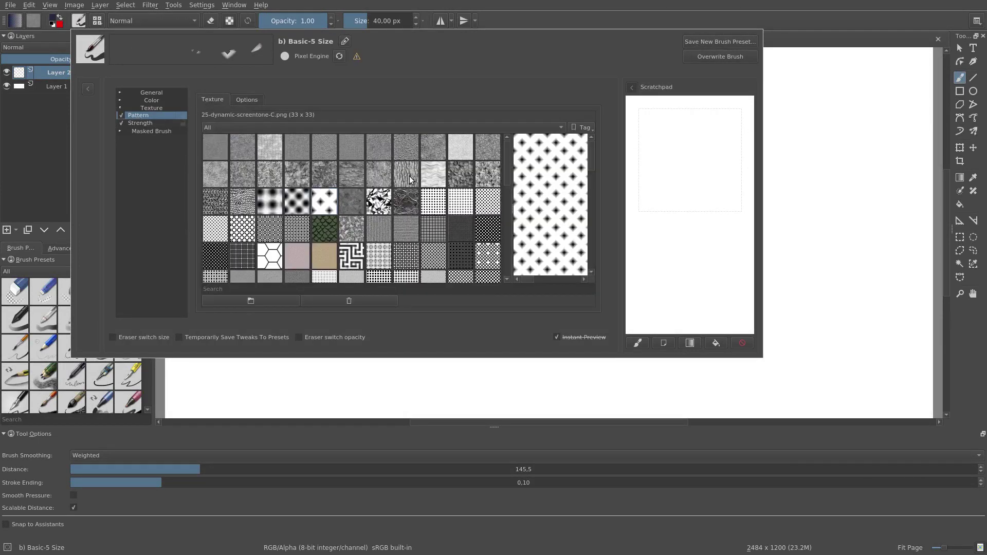
Try brush-marks, hexagon, Maze_lines and screentone patterns, settling on 25-dynamic-screentone-C.
{"action": "left_click", "coordinate": [408, 207]}
{"action": "left_click", "coordinate": [345, 214]}
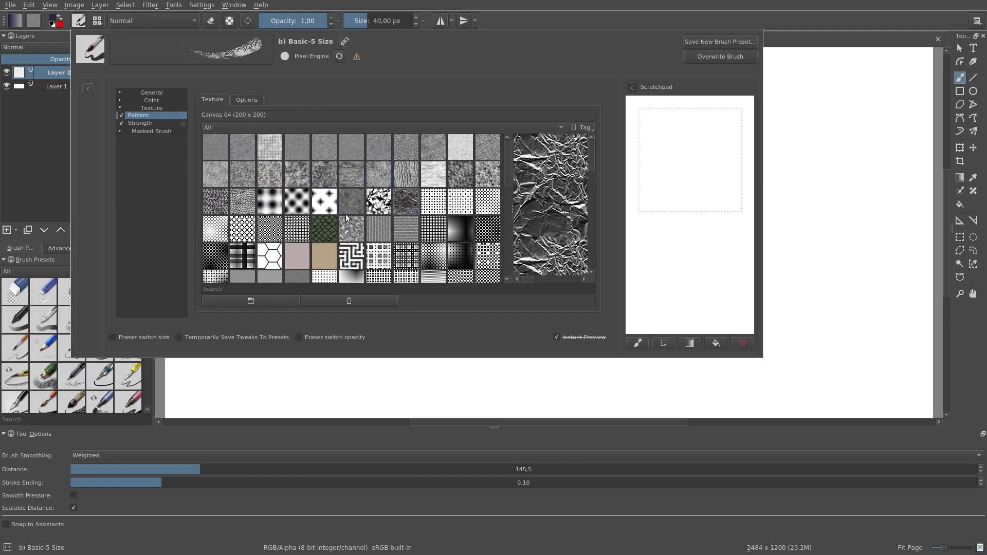
{"action": "left_click", "coordinate": [280, 245]}
{"action": "left_click", "coordinate": [353, 258]}
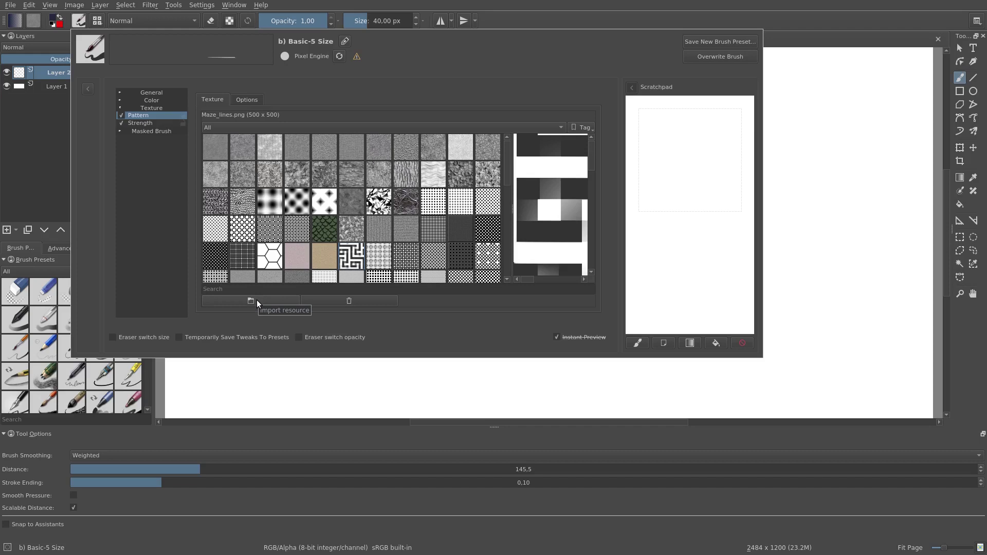
{"action": "left_click", "coordinate": [298, 212]}
{"action": "left_click", "coordinate": [488, 225]}
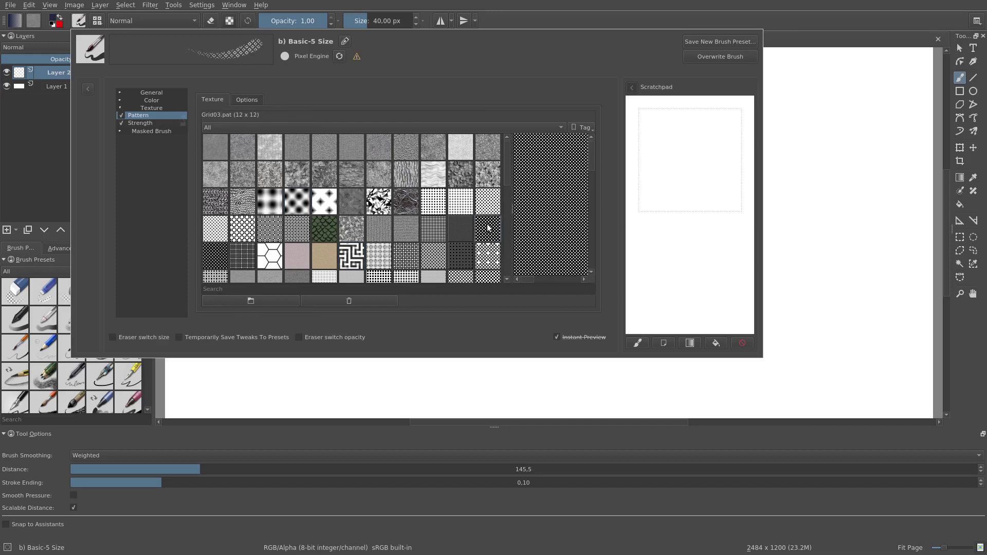
{"action": "left_click", "coordinate": [319, 201]}
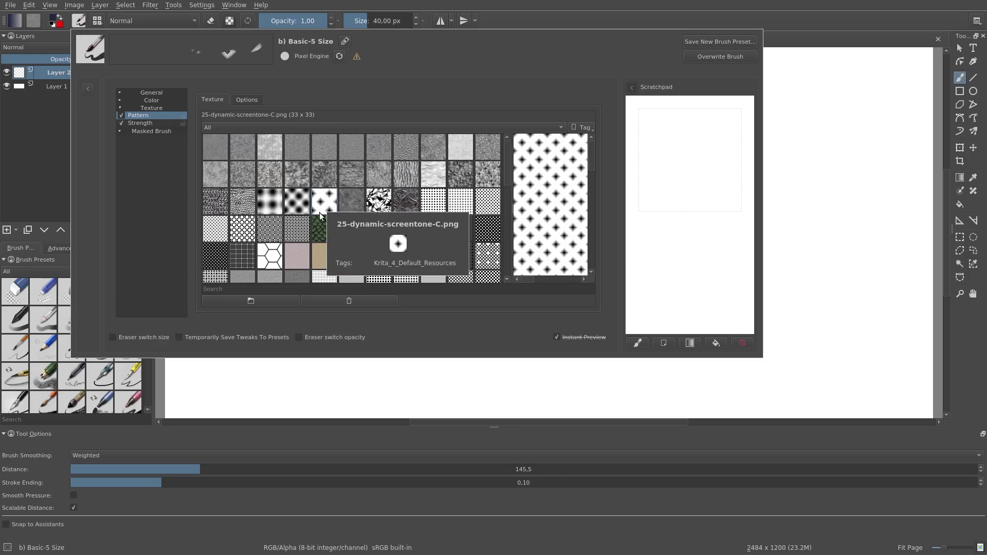
Paint a test stroke with the patterned brush, then clear the scratchpad.
{"action": "left_click", "coordinate": [237, 102]}
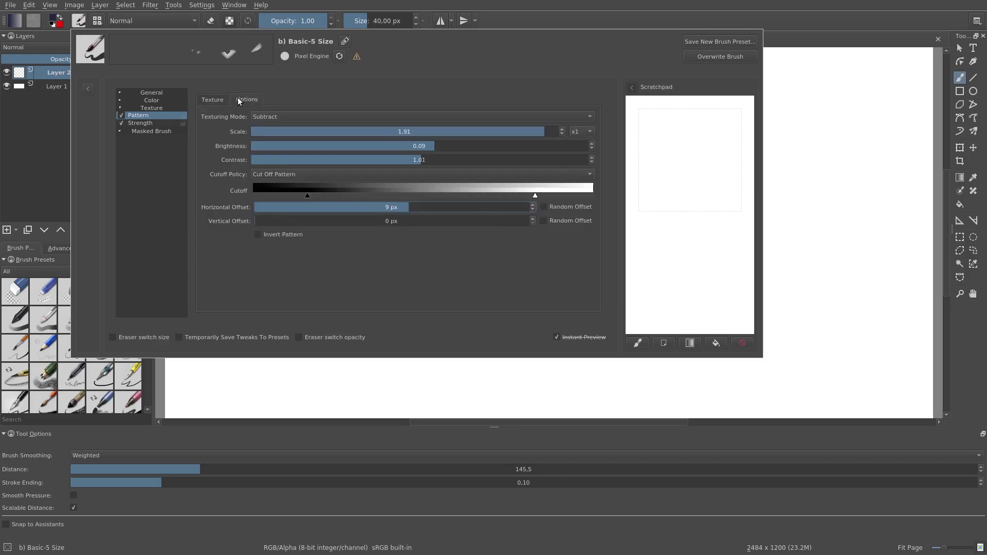
{"action": "mouse_move", "coordinate": [672, 123]}
{"action": "left_mouse_down"}
{"action": "mouse_move", "coordinate": [741, 150]}
{"action": "mouse_move", "coordinate": [732, 147]}
{"action": "left_mouse_up"}
{"action": "left_click", "coordinate": [747, 342]}
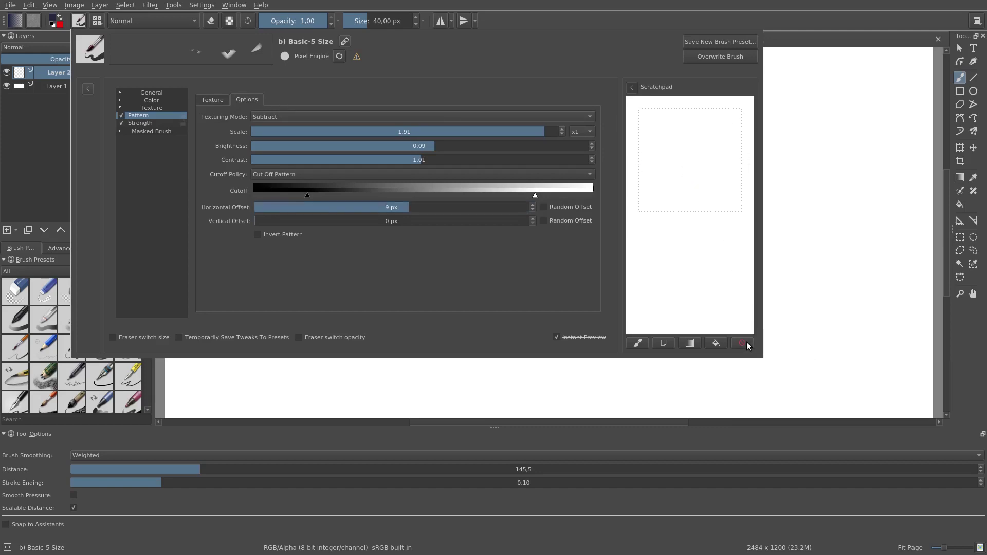
Set texturing mode to Multiply and drag the cutoff handles to both extremes.
{"action": "left_click", "coordinate": [263, 114]}
{"action": "left_click", "coordinate": [264, 106]}
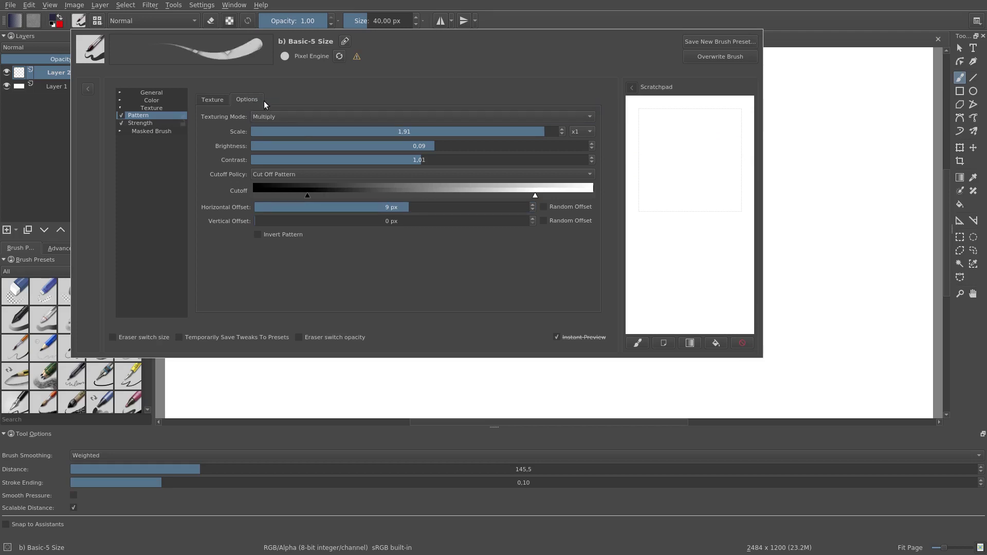
{"action": "left_click_drag", "start_coordinate": [306, 195], "coordinate": [185, 195]}
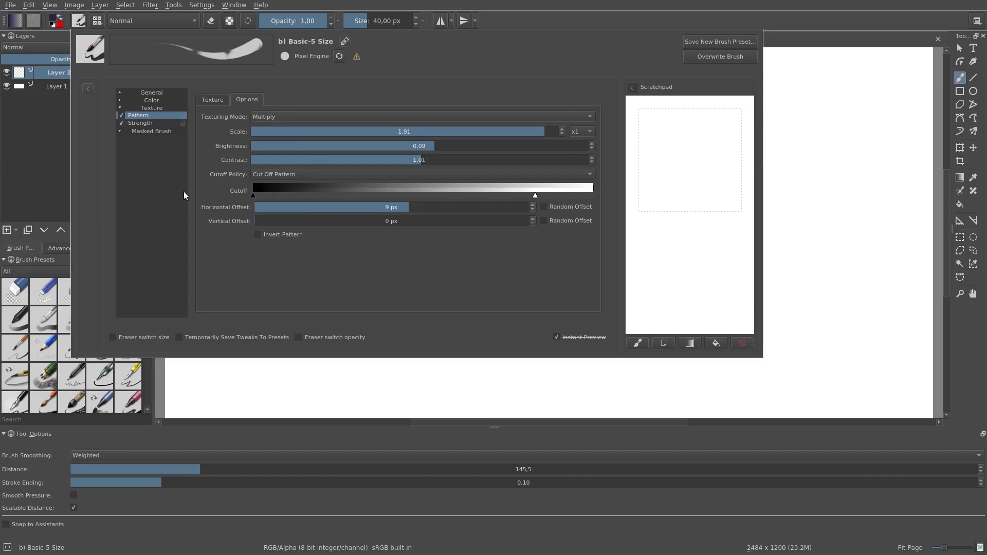
{"action": "left_click_drag", "start_coordinate": [534, 195], "coordinate": [607, 195]}
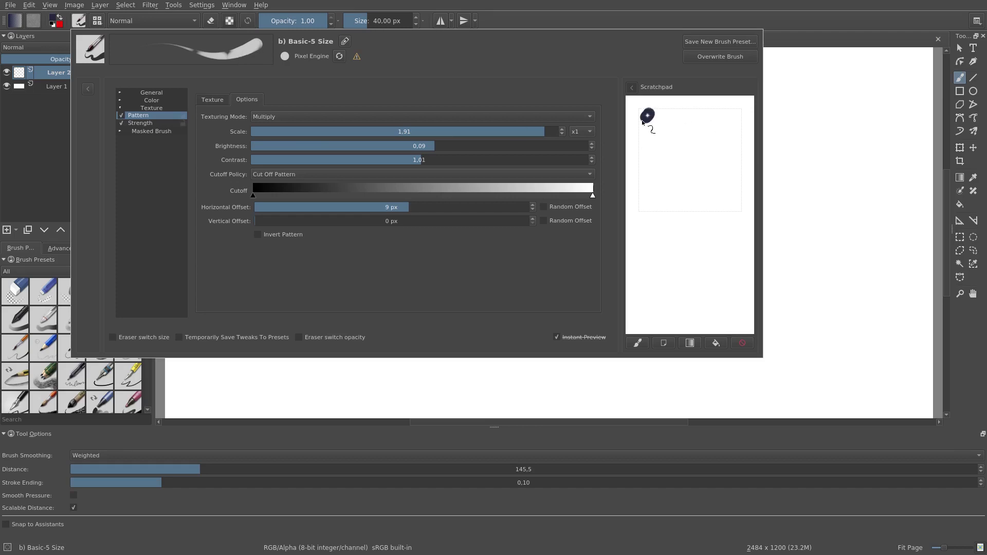
Paint scratchpad test strokes in Multiply and Subtract modes, checking the pattern thumbnails between them.
{"action": "left_click_drag", "start_coordinate": [642, 120], "coordinate": [656, 143]}
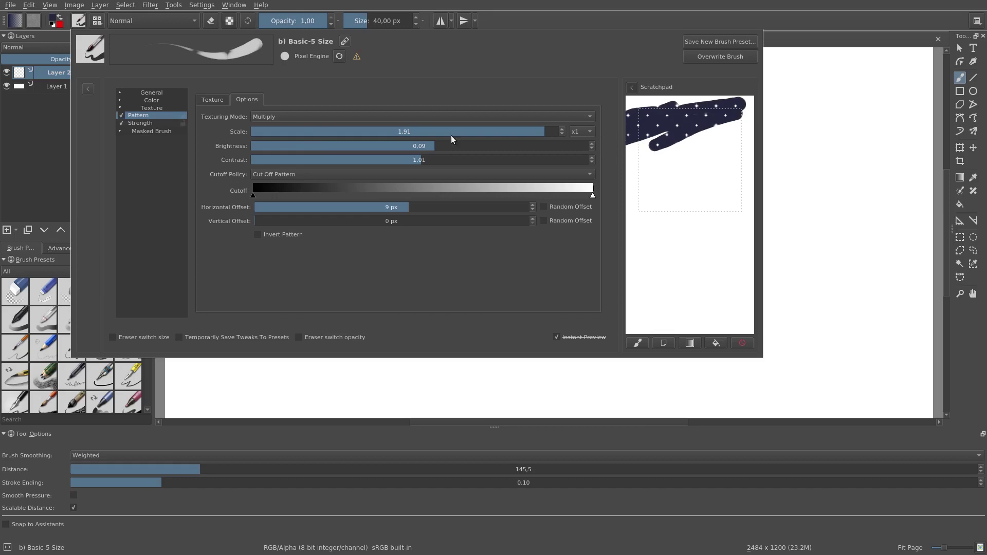
{"action": "left_click", "coordinate": [220, 100]}
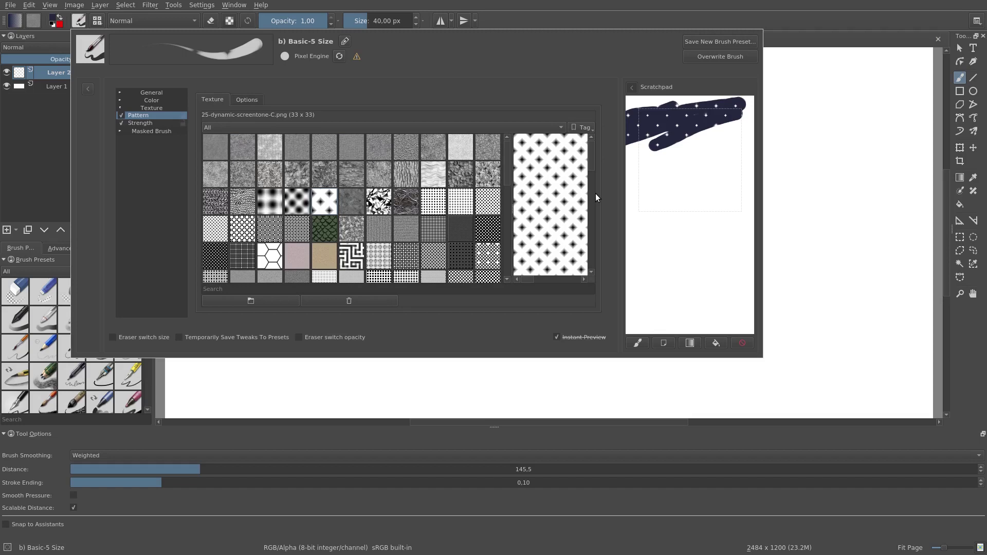
{"action": "left_click", "coordinate": [250, 99]}
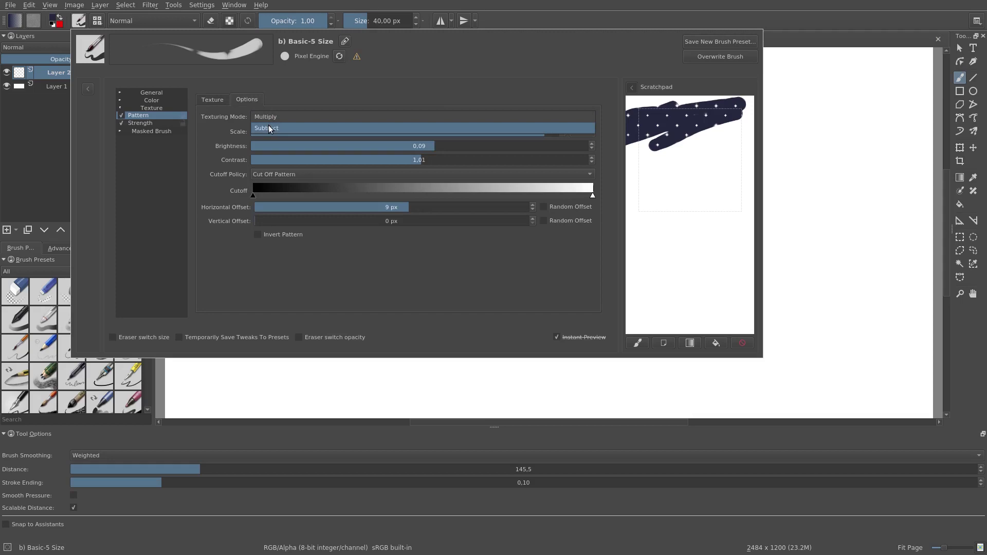
{"action": "scroll", "coordinate": [269, 125], "scroll_direction": "up", "scroll_amount": 2}
{"action": "mouse_move", "coordinate": [665, 169]}
{"action": "left_mouse_down"}
{"action": "mouse_move", "coordinate": [735, 204]}
{"action": "mouse_move", "coordinate": [668, 208]}
{"action": "left_mouse_up"}
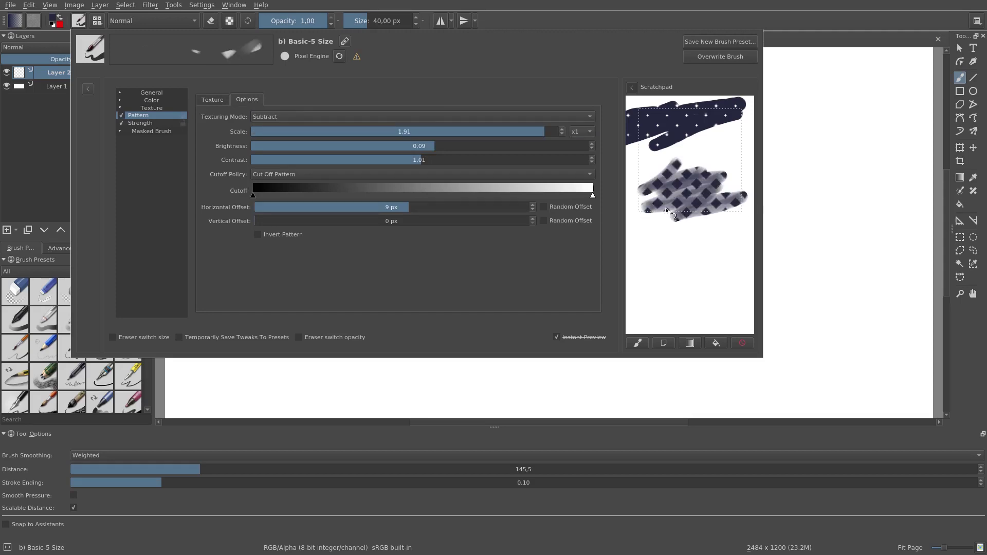
{"action": "left_click", "coordinate": [221, 98]}
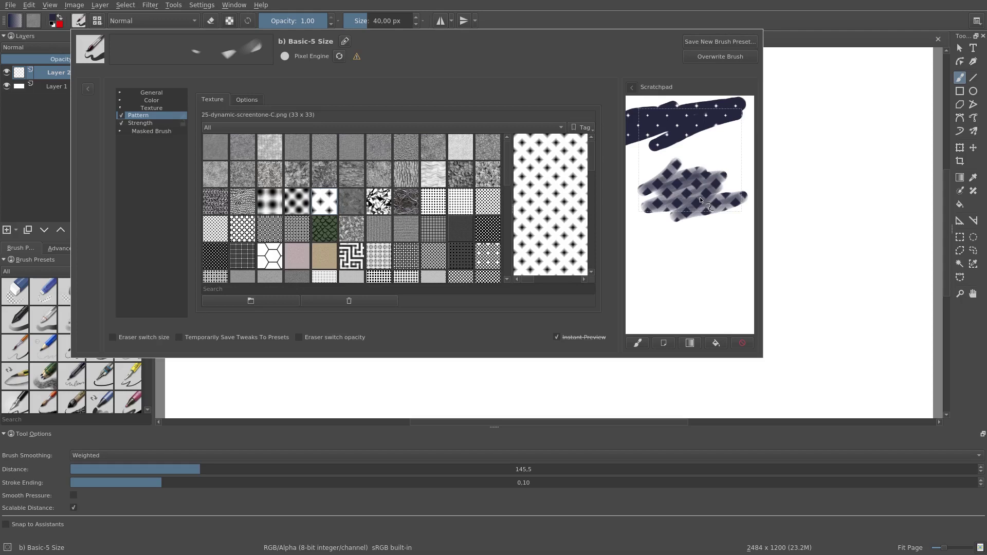
Set texturing mode to Subtract and paint a checkered test stroke on the scratchpad.
{"action": "left_click", "coordinate": [246, 99]}
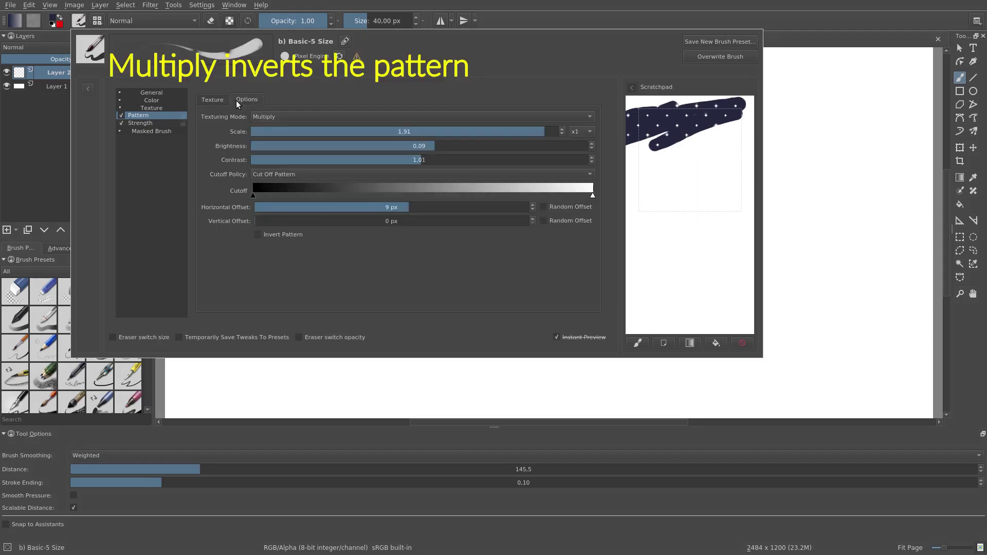
{"action": "left_click", "coordinate": [213, 100]}
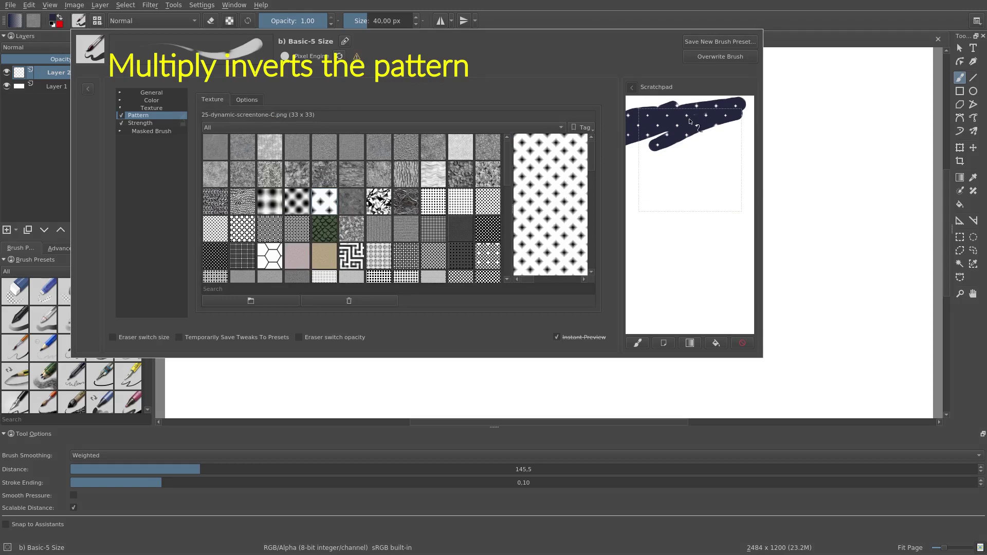
{"action": "left_click", "coordinate": [247, 100]}
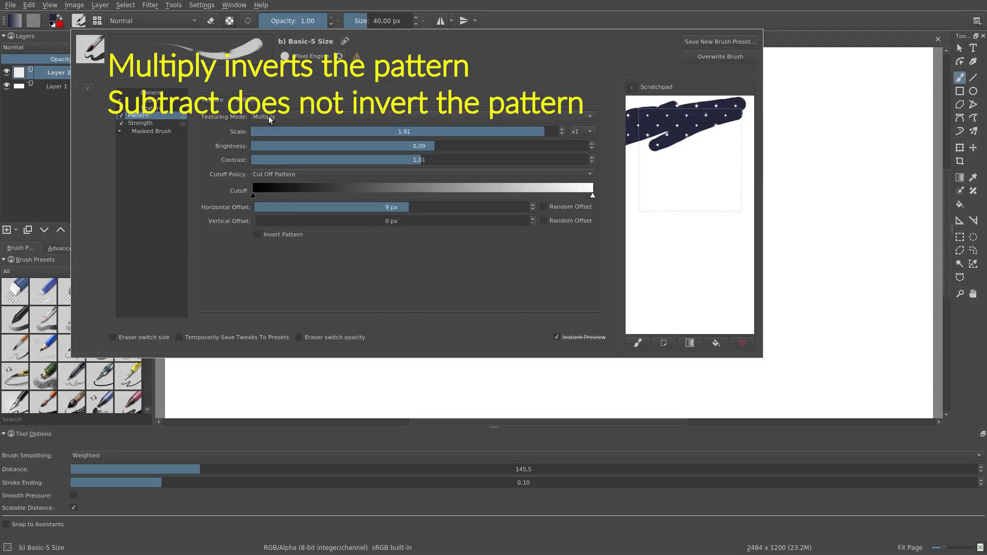
{"action": "left_click", "coordinate": [269, 118]}
{"action": "left_click", "coordinate": [269, 126]}
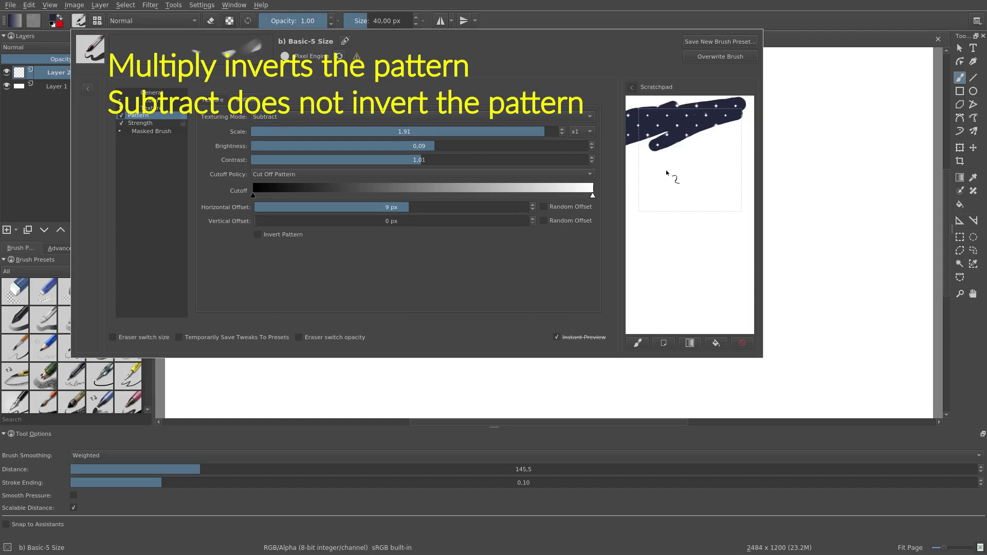
{"action": "mouse_move", "coordinate": [667, 168]}
{"action": "left_mouse_down"}
{"action": "mouse_move", "coordinate": [705, 174]}
{"action": "mouse_move", "coordinate": [742, 206]}
{"action": "mouse_move", "coordinate": [701, 189]}
{"action": "left_mouse_up"}
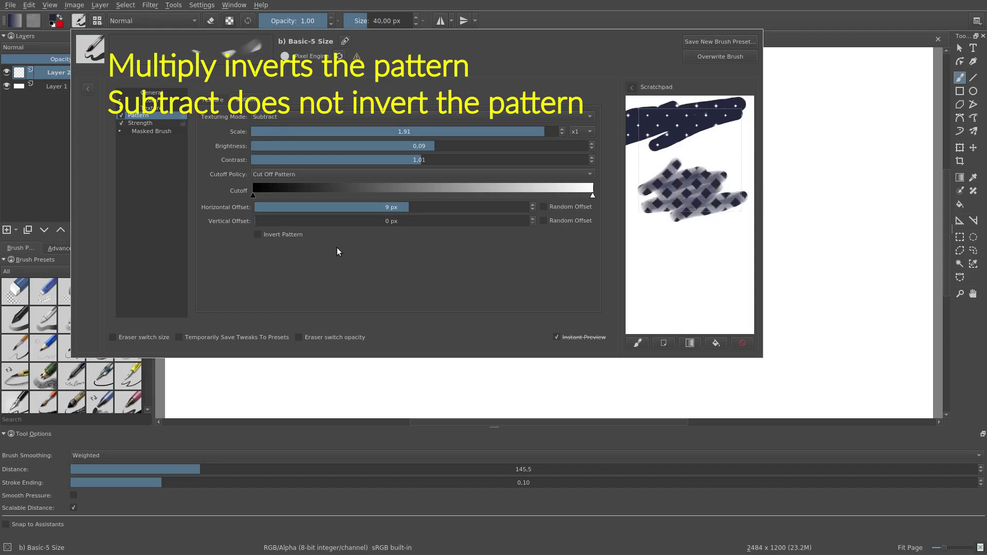
{"action": "left_click", "coordinate": [221, 100]}
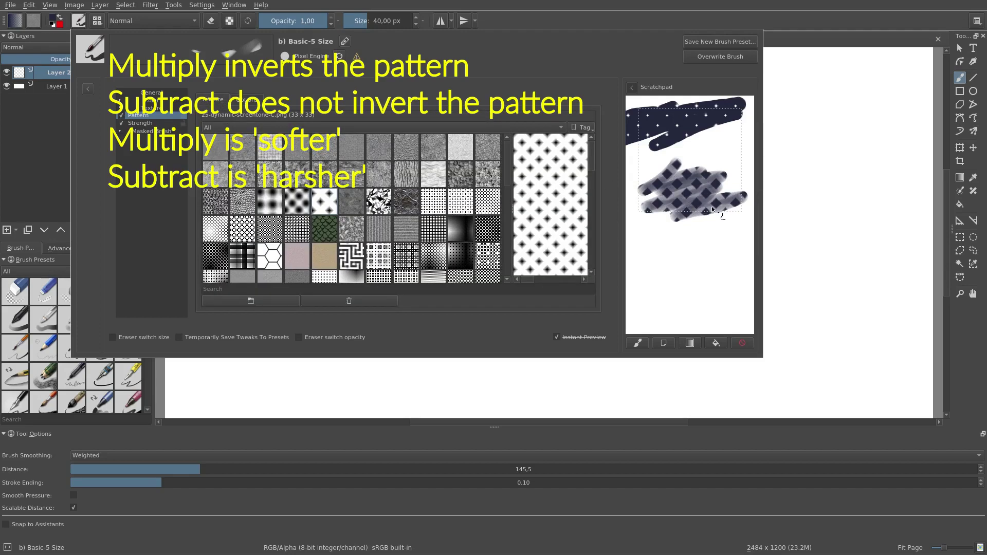
Shrink the pattern scale to 0.24 and paint a test stroke.
{"action": "left_click", "coordinate": [247, 100]}
{"action": "left_click_drag", "start_coordinate": [540, 132], "coordinate": [289, 136]}
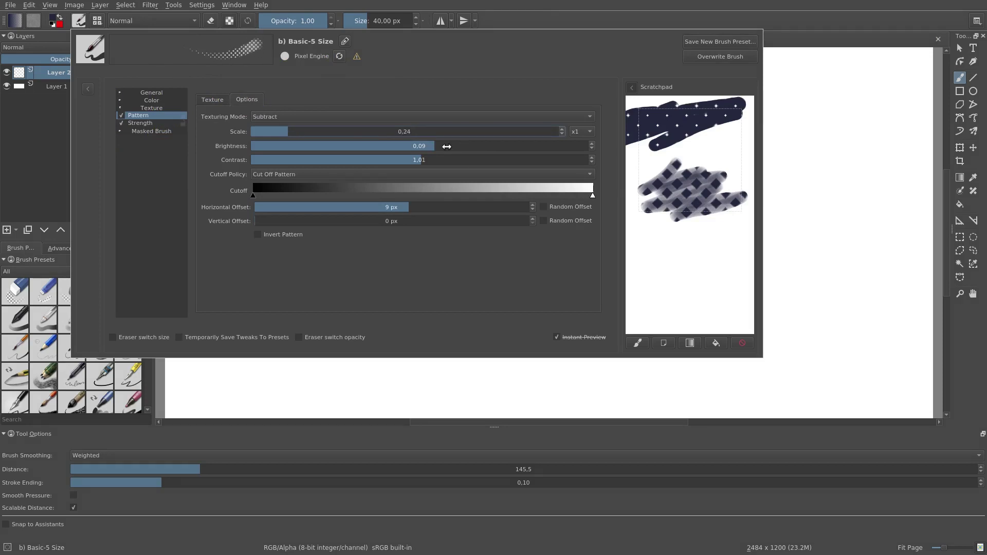
{"action": "left_click_drag", "start_coordinate": [694, 269], "coordinate": [752, 270]}
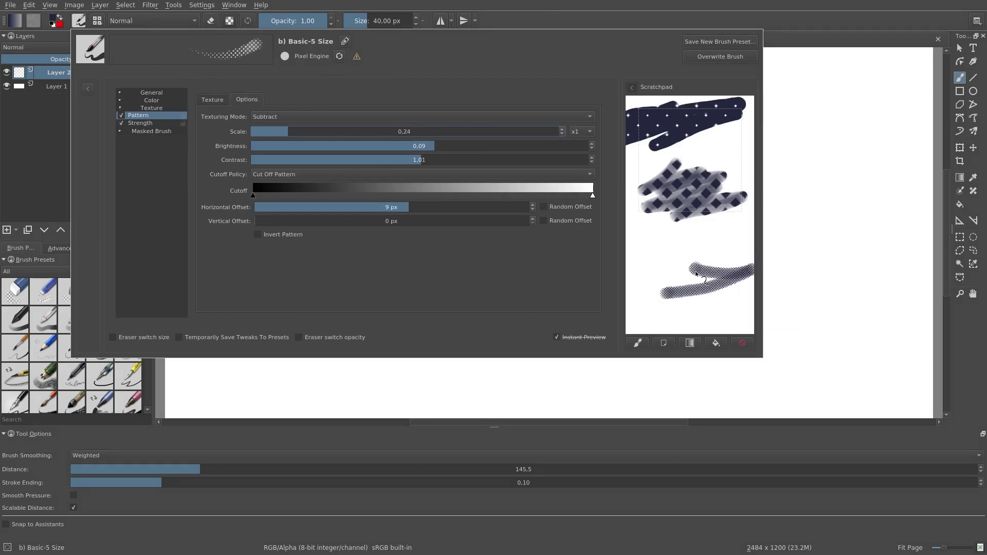
Raise scale to 1.72, test it, clear the scratchpad, and set brightness to -0.01.
{"action": "left_click_drag", "start_coordinate": [450, 136], "coordinate": [514, 133]}
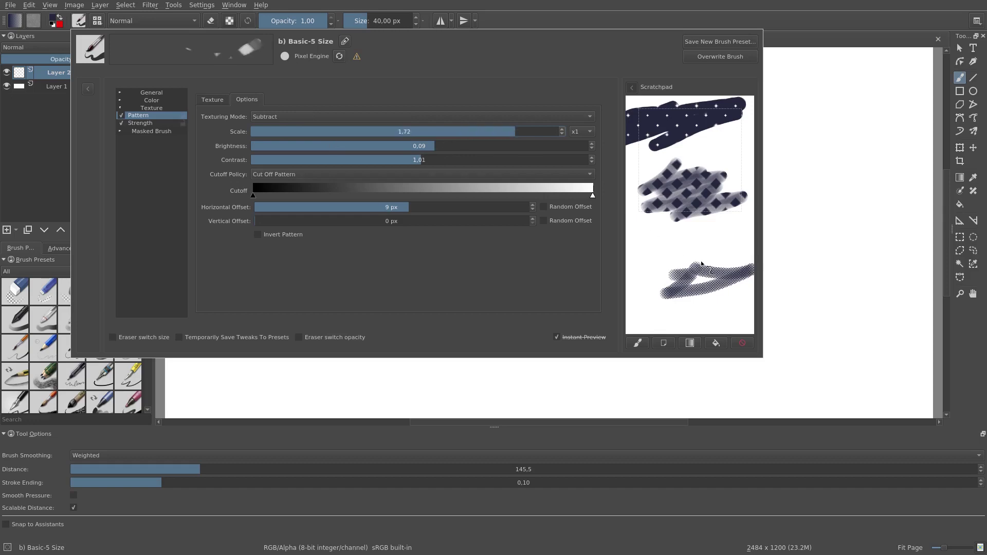
{"action": "left_click_drag", "start_coordinate": [689, 270], "coordinate": [738, 238]}
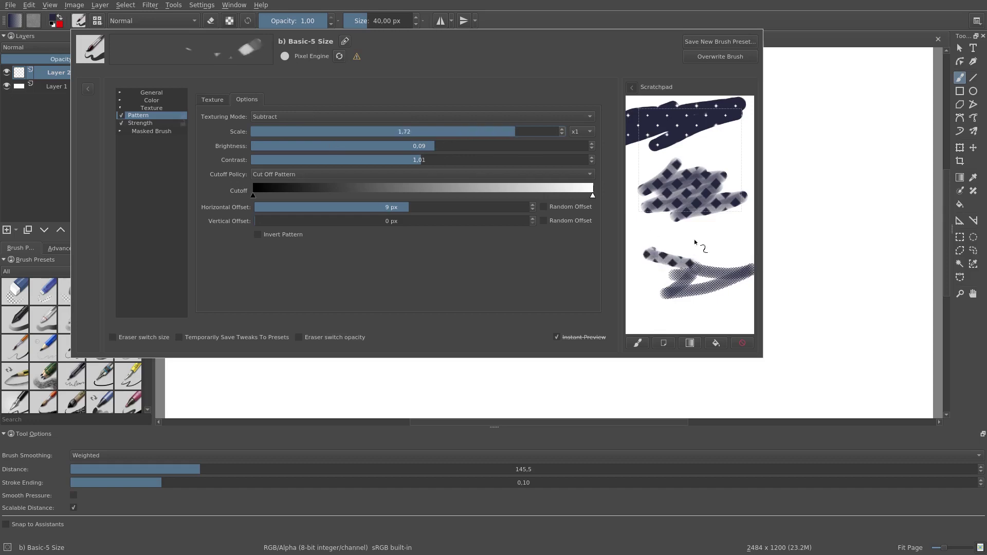
{"action": "left_click", "coordinate": [741, 343]}
{"action": "mouse_move", "coordinate": [424, 146]}
{"action": "left_mouse_down"}
{"action": "mouse_move", "coordinate": [568, 160]}
{"action": "mouse_move", "coordinate": [416, 163]}
{"action": "left_mouse_up"}
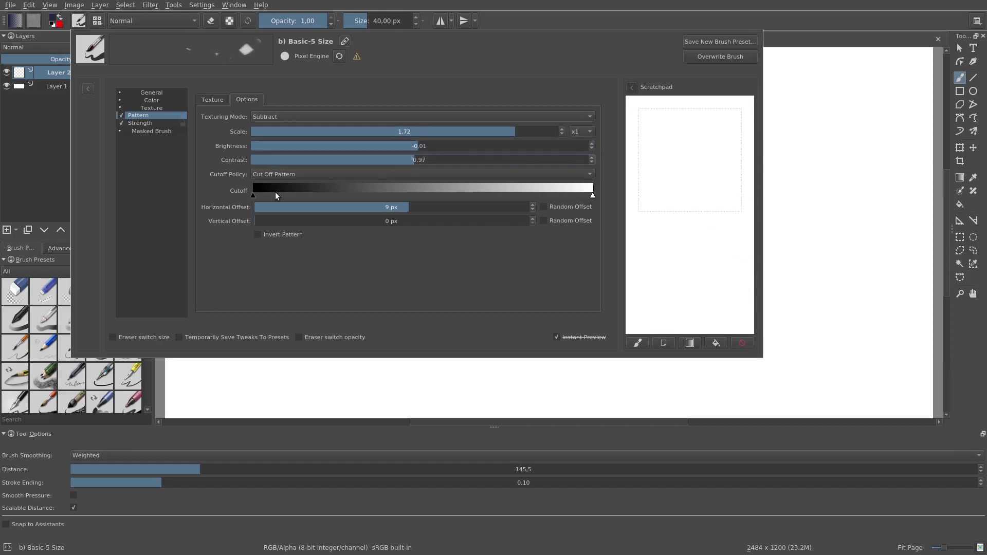
Choose Cut Off Disabled, pull both cutoff handles inward, and switch texturing to Multiply.
{"action": "left_click", "coordinate": [270, 174]}
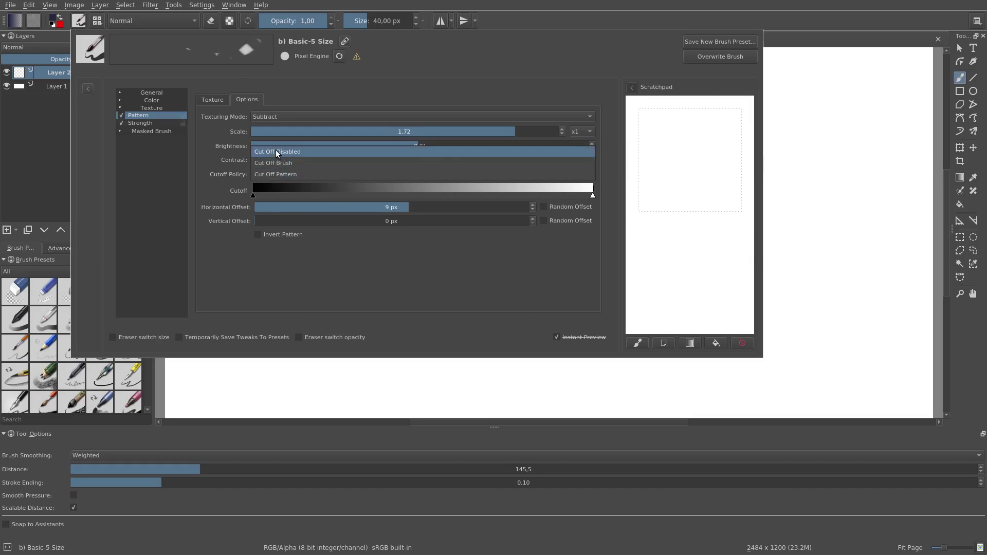
{"action": "left_click", "coordinate": [275, 149]}
{"action": "left_click_drag", "start_coordinate": [253, 196], "coordinate": [351, 201]}
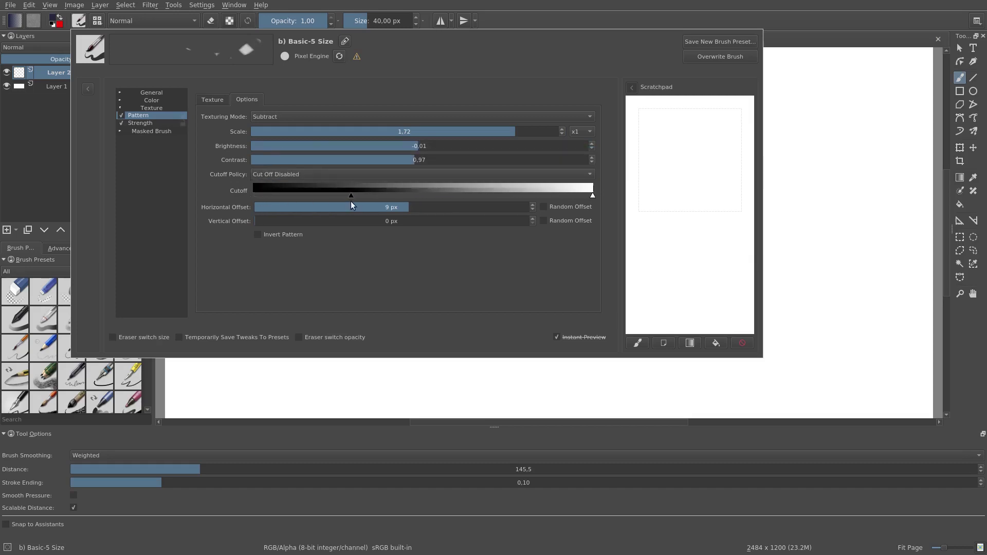
{"action": "left_click_drag", "start_coordinate": [591, 197], "coordinate": [471, 200]}
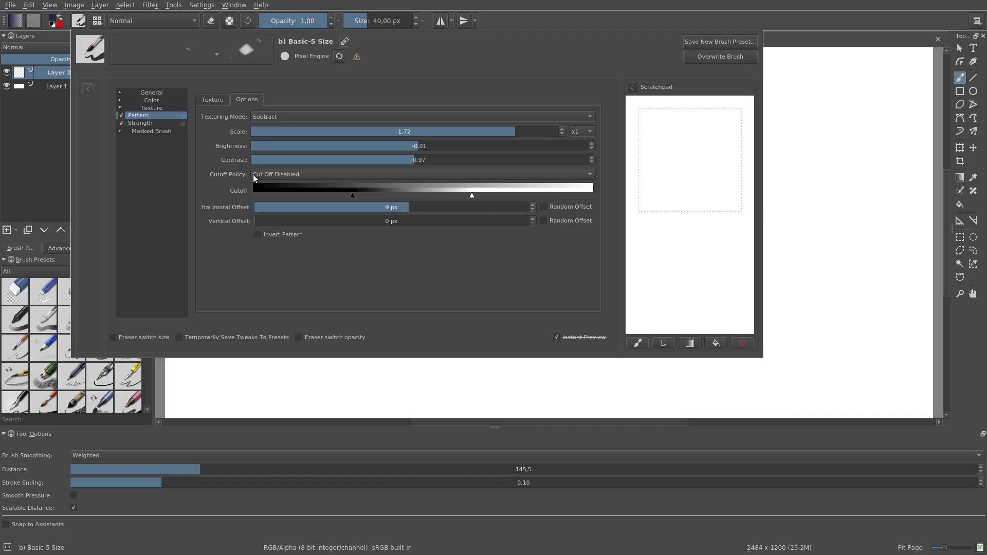
{"action": "left_click", "coordinate": [275, 115]}
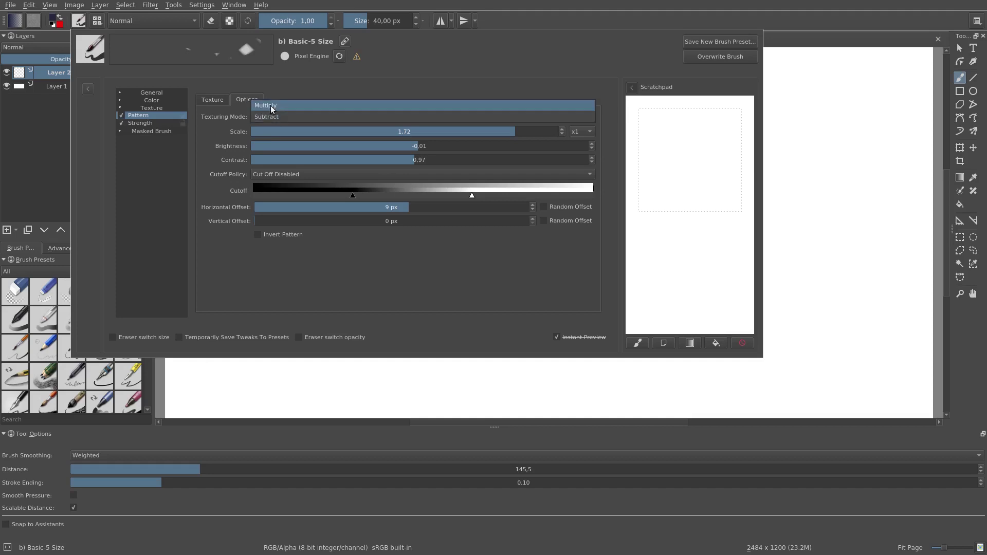
{"action": "left_click", "coordinate": [271, 105]}
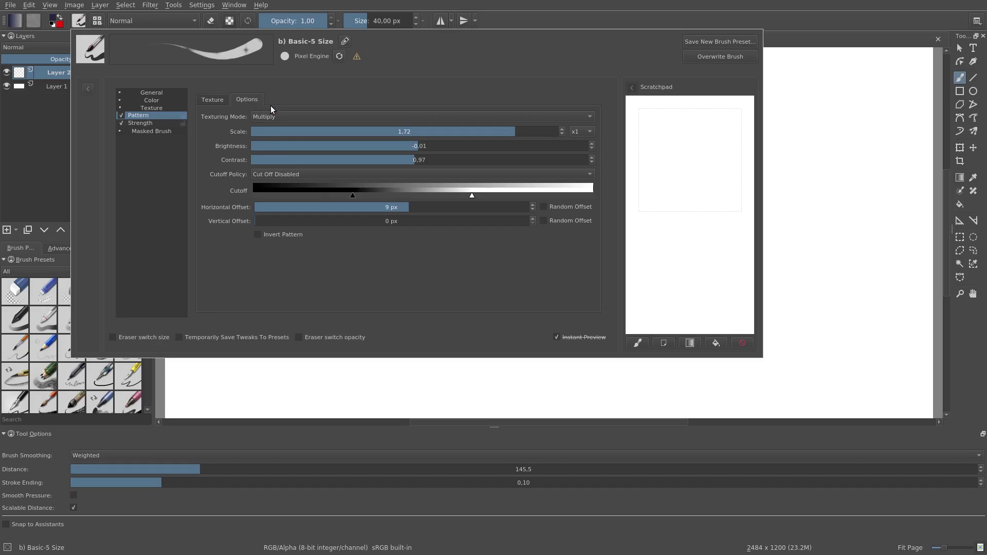
Set the cutoff policy to Cut Off Brush and paint diamond-patterned test dabs.
{"action": "left_click", "coordinate": [275, 178]}
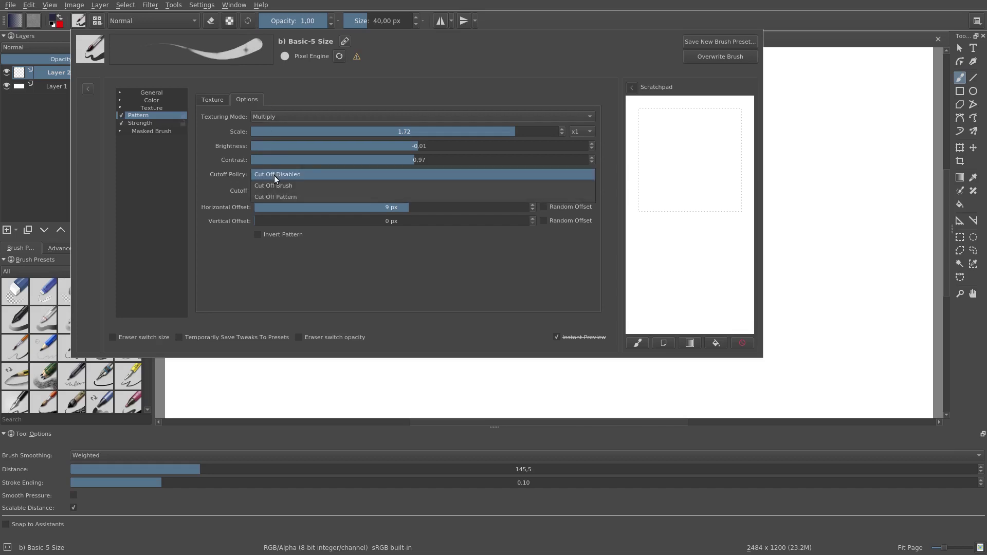
{"action": "left_click", "coordinate": [305, 185]}
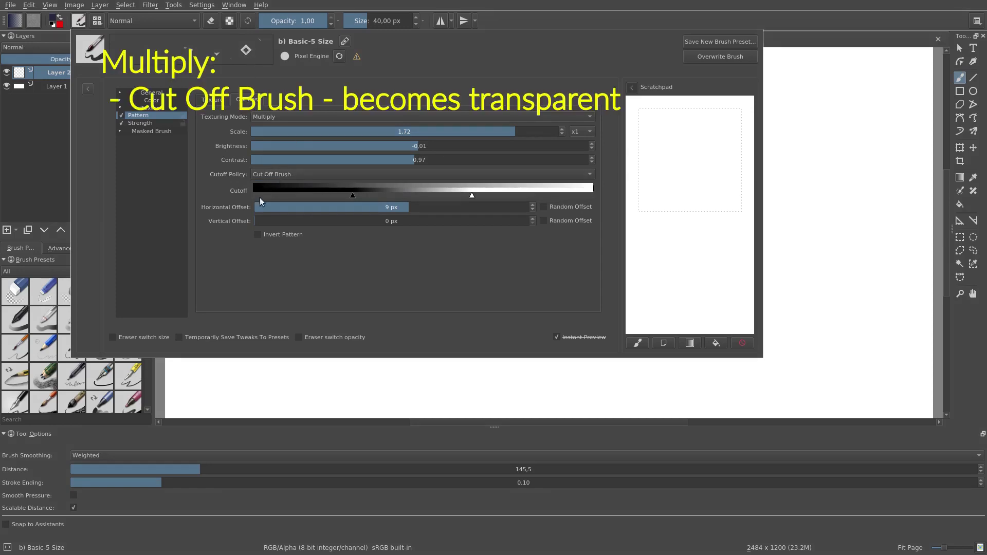
{"action": "mouse_move", "coordinate": [639, 121]}
{"action": "left_mouse_down"}
{"action": "mouse_move", "coordinate": [640, 134]}
{"action": "mouse_move", "coordinate": [687, 139]}
{"action": "left_mouse_up"}
Switch to Cut Off Pattern and paint a solid dark test stroke.
{"action": "left_click", "coordinate": [300, 172]}
{"action": "left_click", "coordinate": [299, 185]}
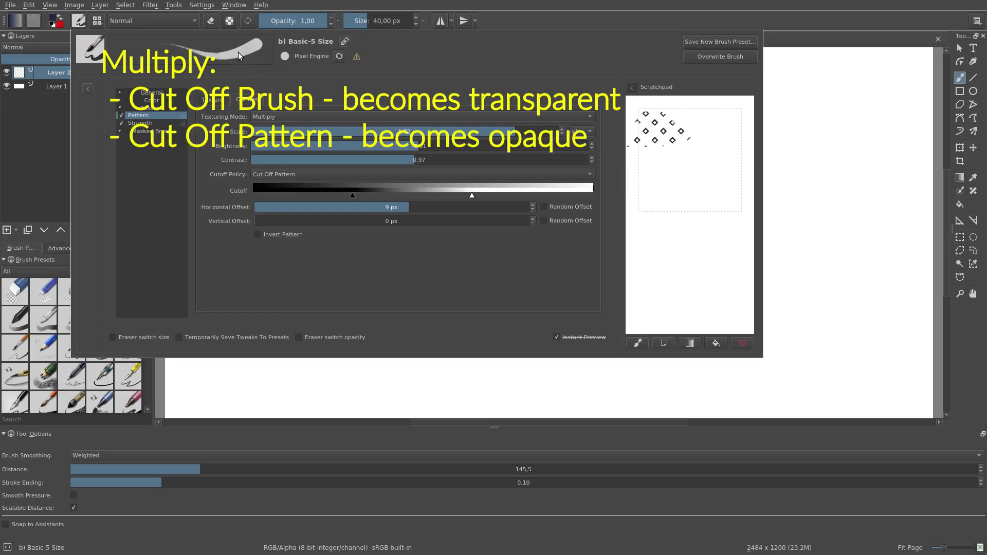
{"action": "mouse_move", "coordinate": [737, 117]}
{"action": "left_mouse_down"}
{"action": "mouse_move", "coordinate": [759, 149]}
{"action": "mouse_move", "coordinate": [716, 152]}
{"action": "left_mouse_up"}
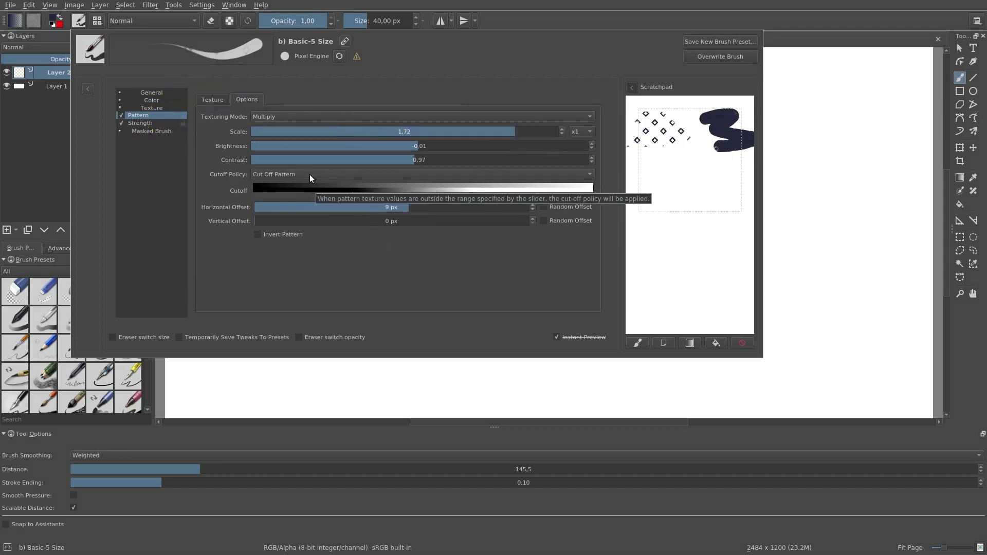
Switch texturing to Subtract, choose Cut Off Brush, and paint a lower test stroke.
{"action": "left_click", "coordinate": [305, 116]}
{"action": "left_click", "coordinate": [305, 124]}
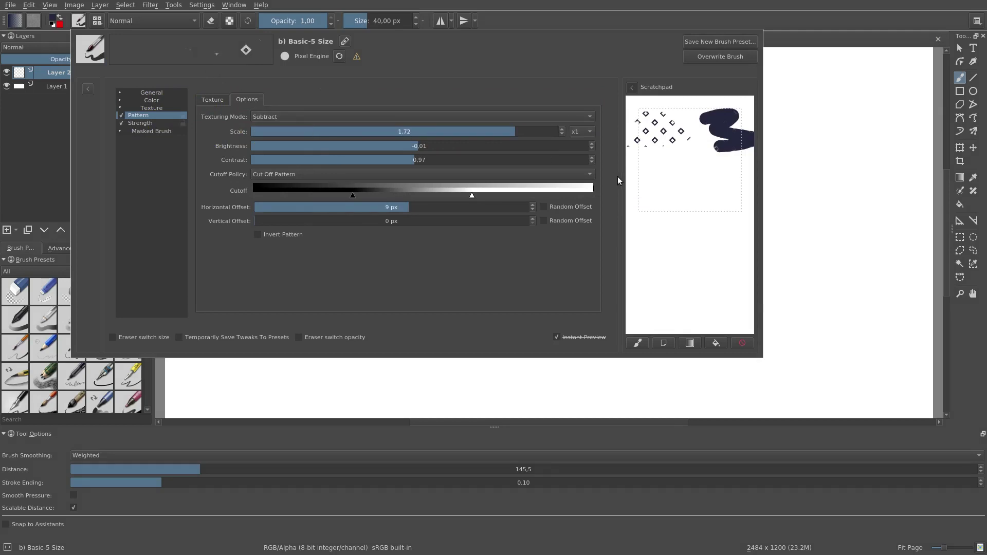
{"action": "left_click", "coordinate": [281, 172]}
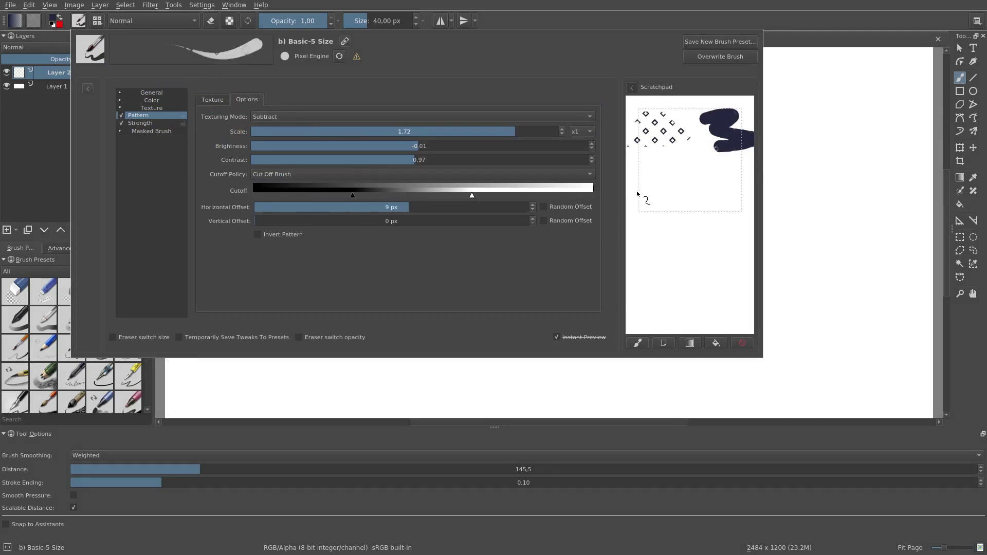
{"action": "left_click_drag", "start_coordinate": [638, 194], "coordinate": [633, 213]}
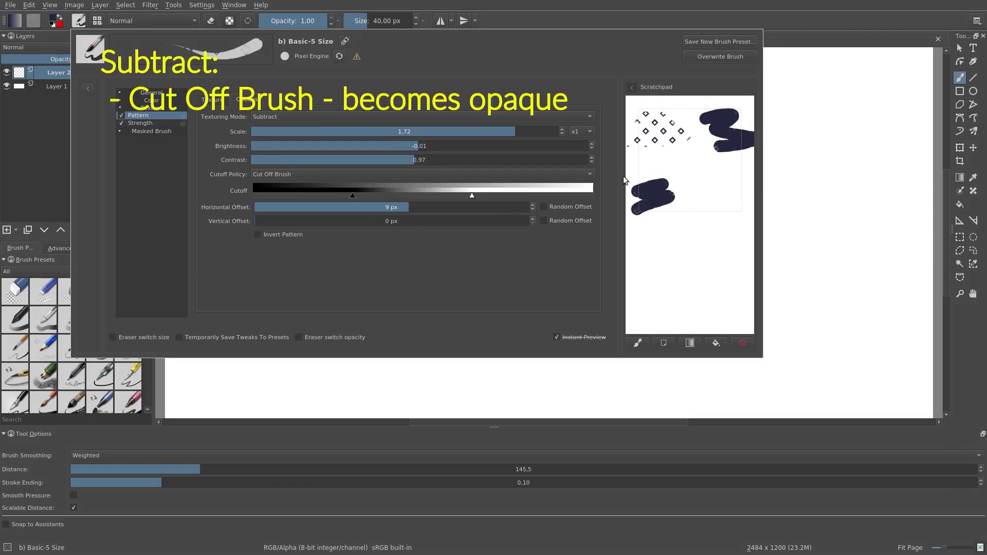
Switch to Cut Off Pattern and paint a patterned test patch.
{"action": "left_click", "coordinate": [346, 175]}
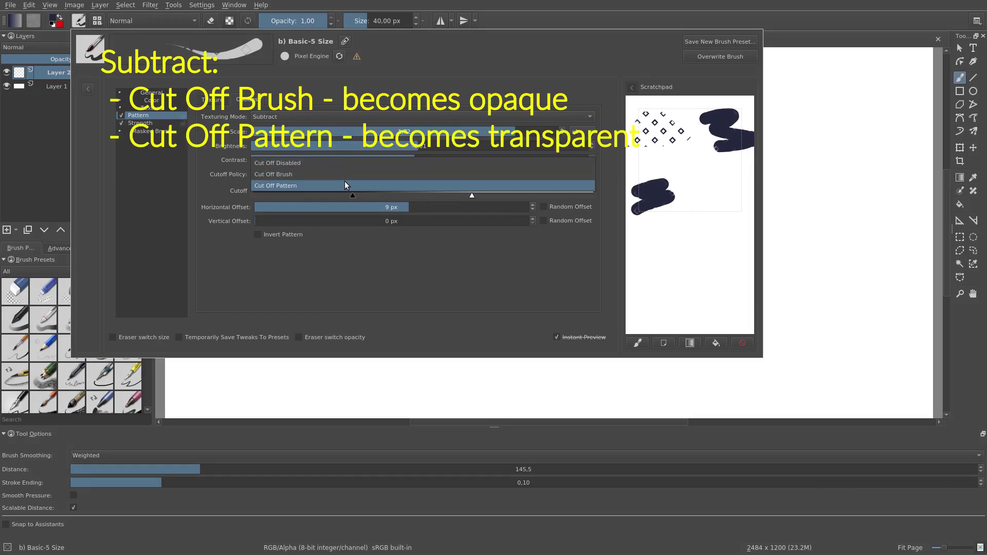
{"action": "left_click", "coordinate": [344, 182]}
{"action": "mouse_move", "coordinate": [742, 178]}
{"action": "left_mouse_down"}
{"action": "mouse_move", "coordinate": [749, 200]}
{"action": "mouse_move", "coordinate": [713, 216]}
{"action": "left_mouse_up"}
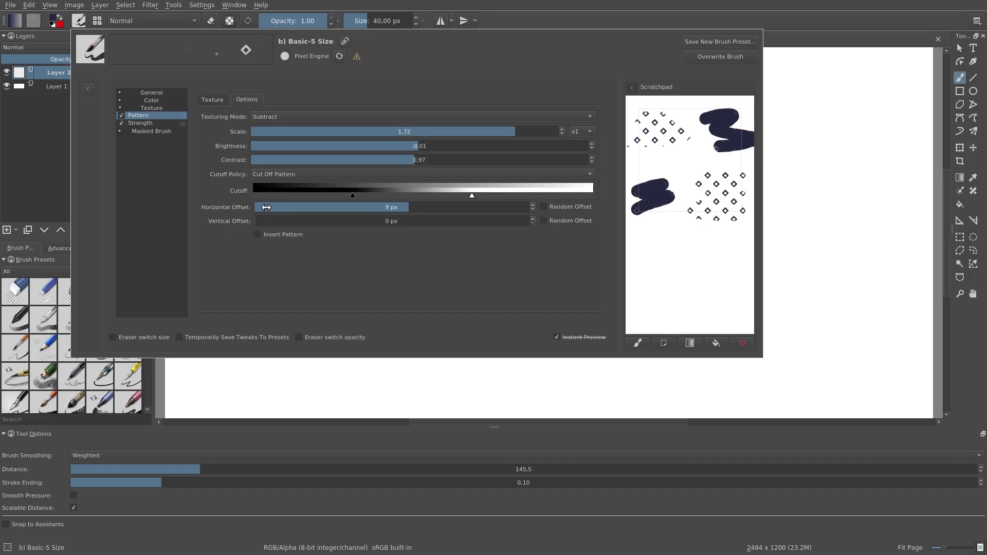
Set horizontal offset to 0 px and vertical offset to 16 px, leaving Invert Pattern off.
{"action": "mouse_move", "coordinate": [266, 207]}
{"action": "left_mouse_down"}
{"action": "mouse_move", "coordinate": [229, 209]}
{"action": "mouse_move", "coordinate": [626, 236]}
{"action": "left_mouse_up"}
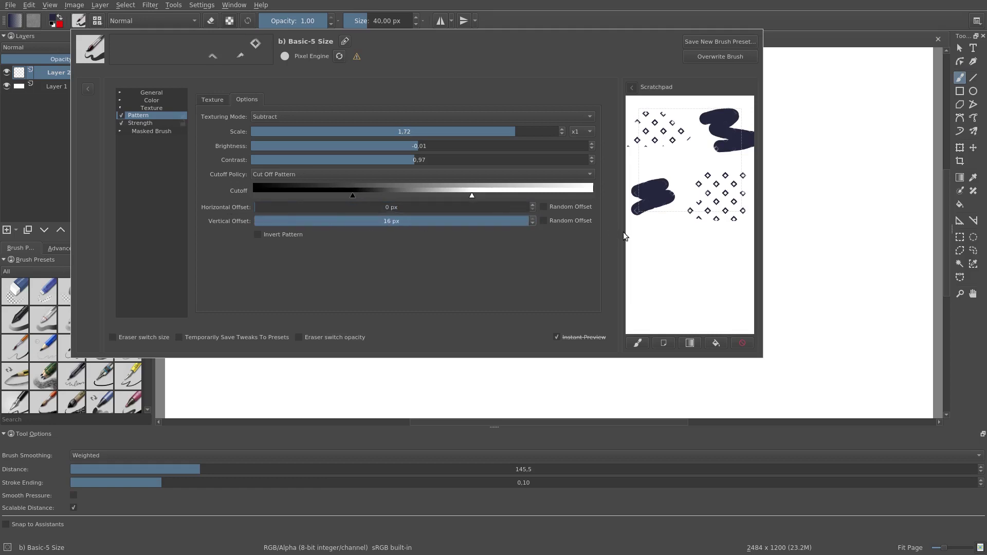
{"action": "mouse_move", "coordinate": [739, 204]}
{"action": "left_mouse_down"}
{"action": "mouse_move", "coordinate": [697, 211]}
{"action": "mouse_move", "coordinate": [713, 189]}
{"action": "left_mouse_up"}
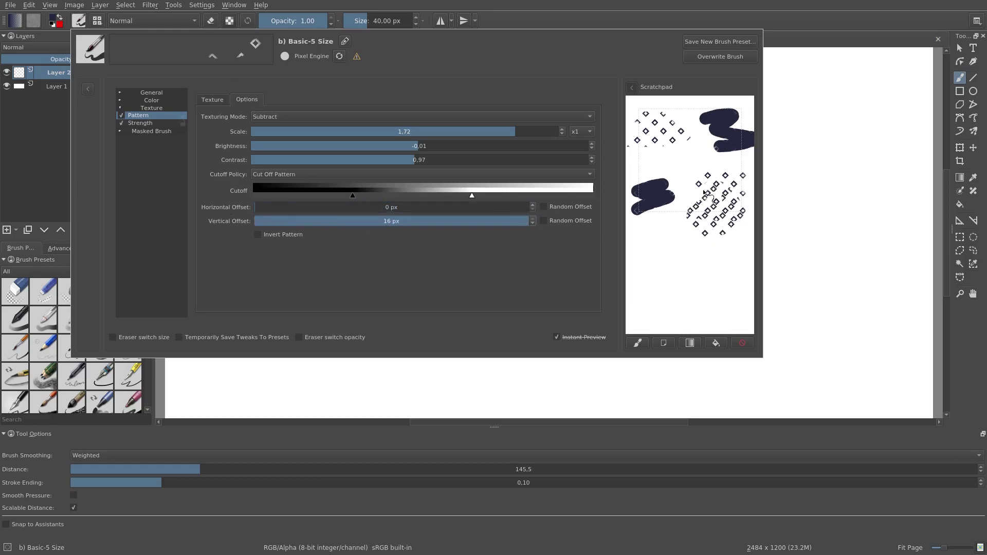
{"action": "left_click", "coordinate": [258, 234]}
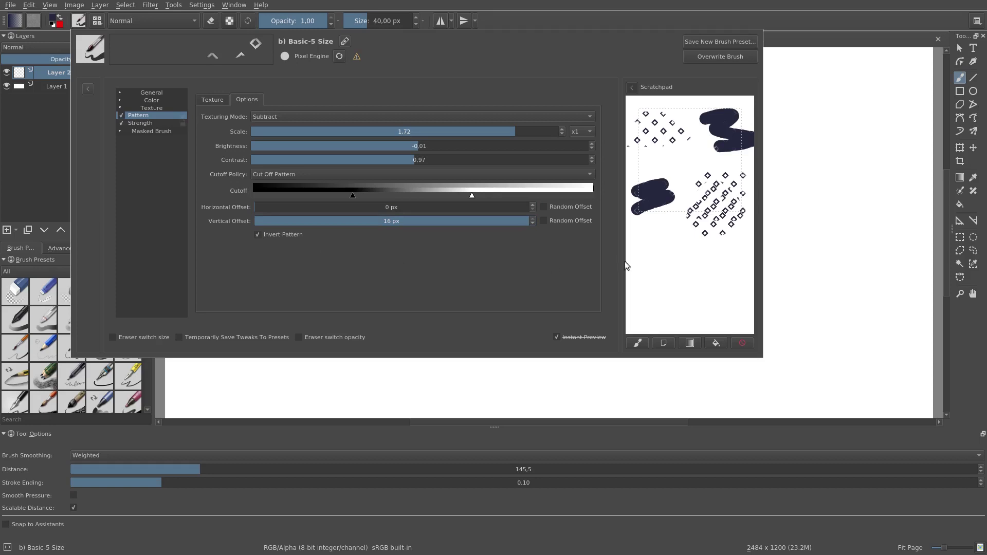
{"action": "left_click", "coordinate": [257, 234]}
Keep texture Strength at 1.00 on the Pressure sensor after viewing Time, then collapse Texture.
{"action": "left_click", "coordinate": [144, 123]}
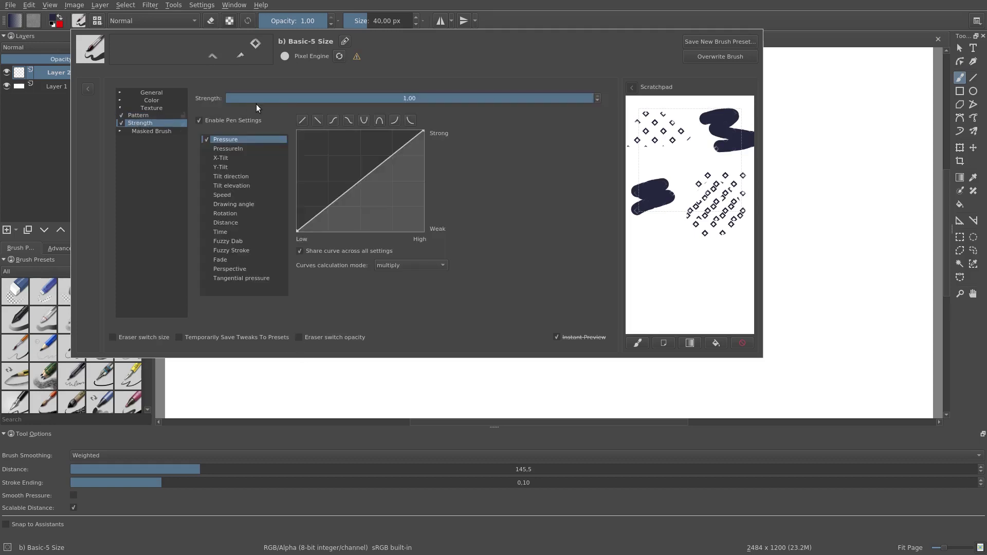
{"action": "left_click_drag", "start_coordinate": [342, 98], "coordinate": [597, 98]}
{"action": "left_click", "coordinate": [224, 231]}
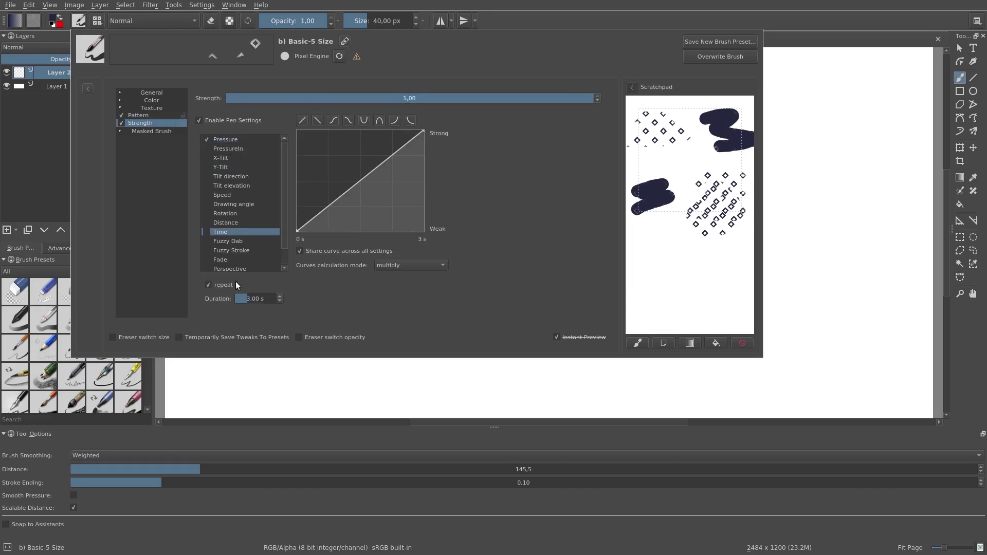
{"action": "left_click", "coordinate": [224, 139]}
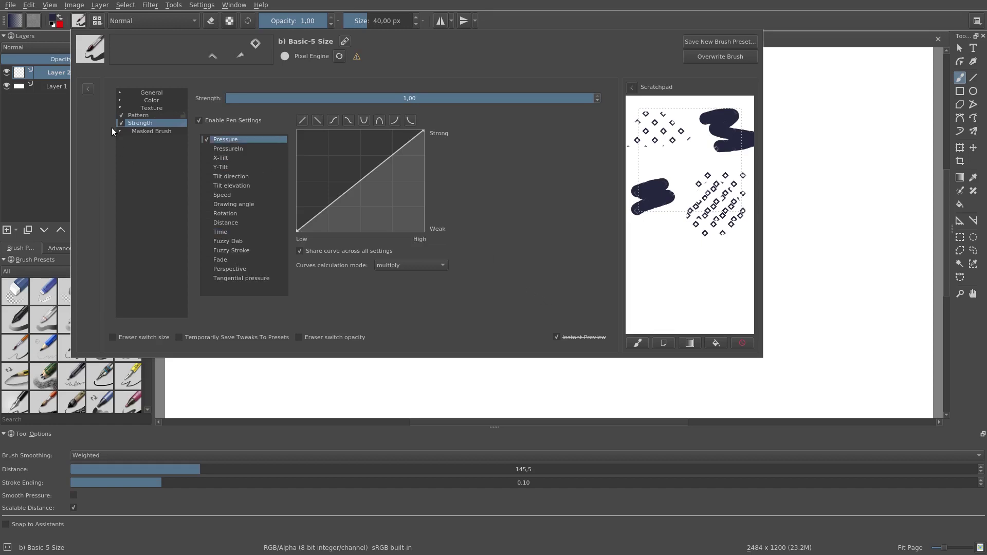
{"action": "left_click", "coordinate": [120, 107]}
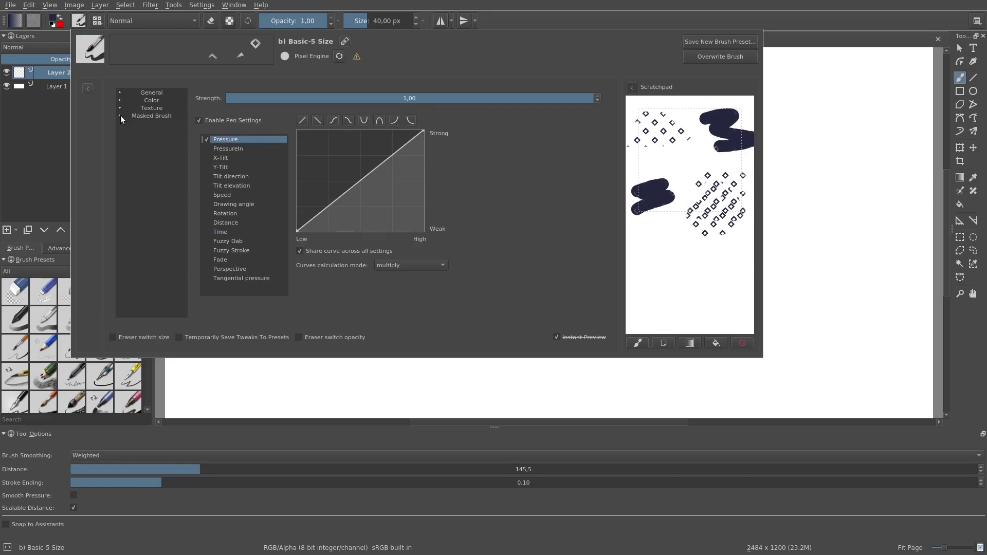
Expand Masked Brush and review its Opacity, Mirror, Rotation and Scatter pages, ending on Brush Tip.
{"action": "left_click", "coordinate": [119, 115]}
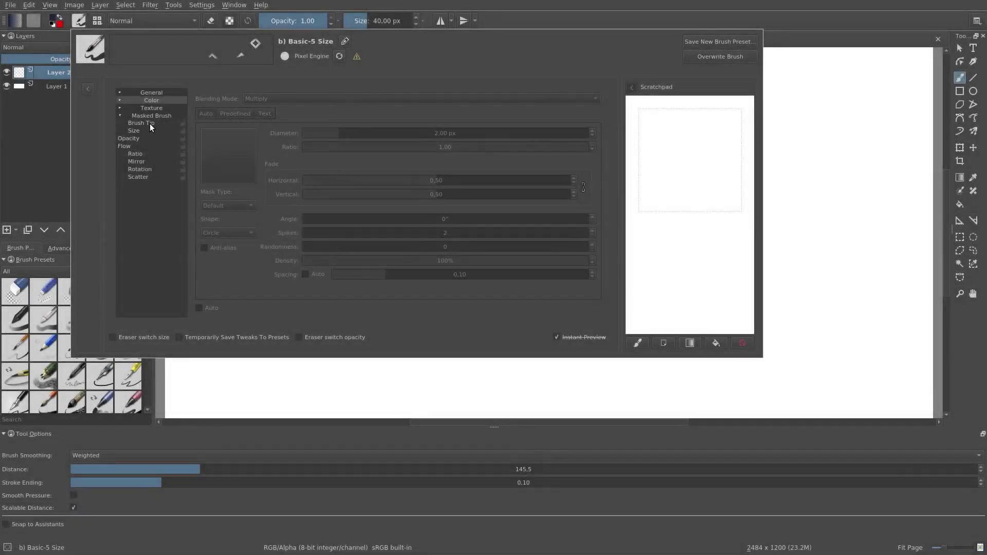
{"action": "left_click", "coordinate": [149, 124]}
{"action": "left_click", "coordinate": [135, 138]}
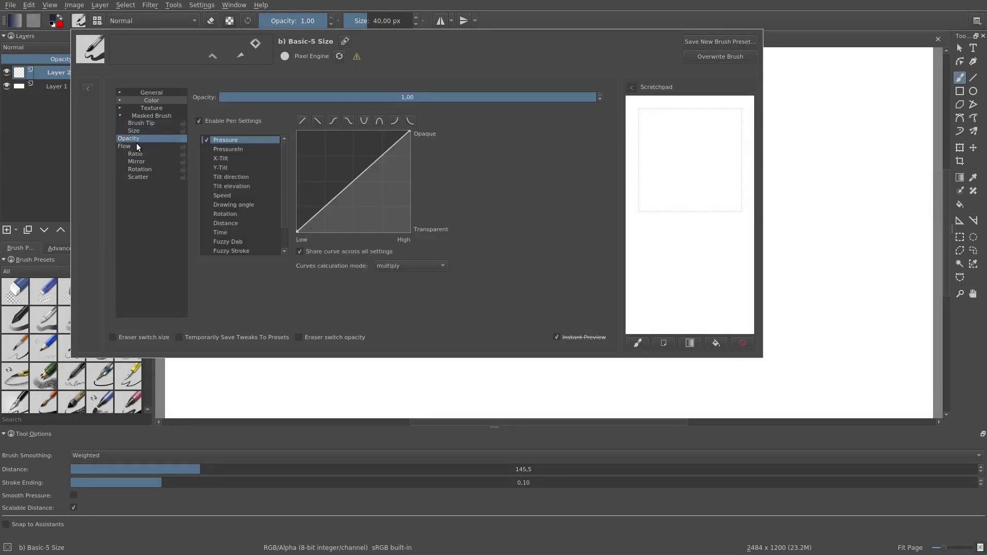
{"action": "left_click", "coordinate": [136, 145]}
{"action": "left_click", "coordinate": [141, 154]}
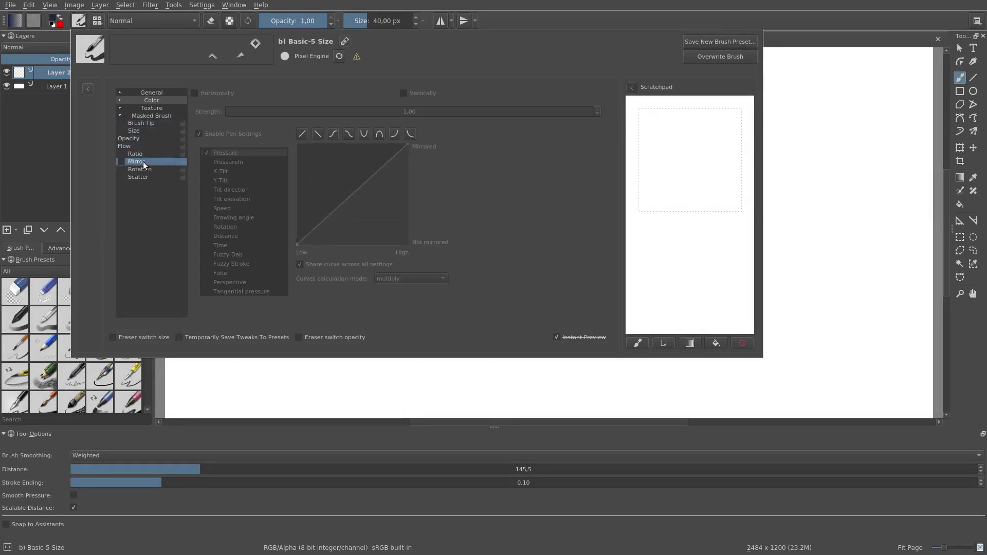
{"action": "left_click", "coordinate": [144, 171]}
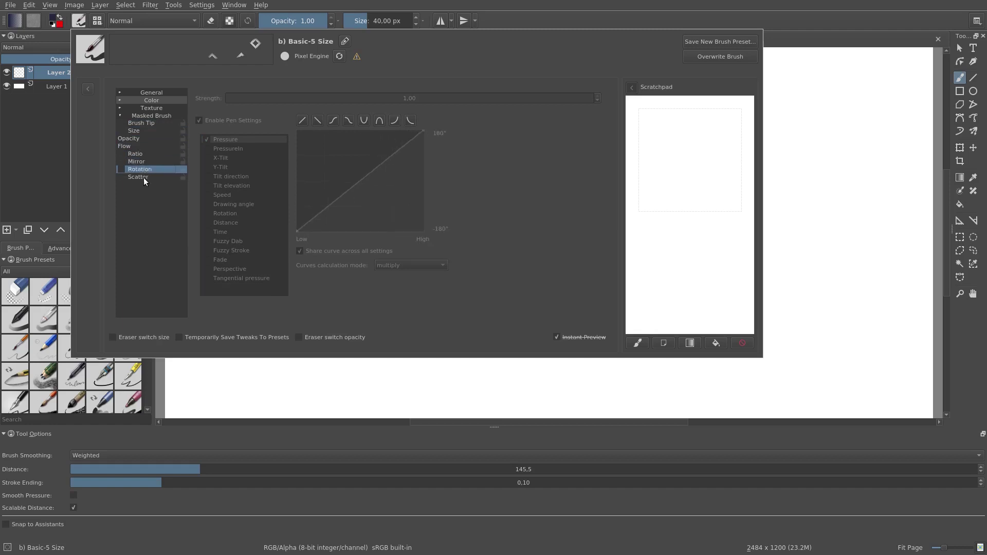
{"action": "left_click", "coordinate": [144, 178]}
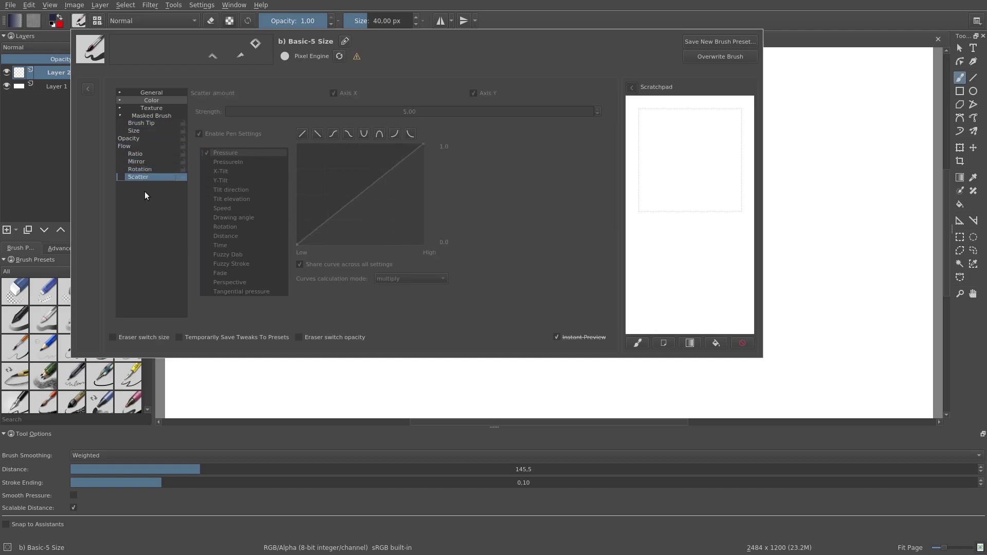
{"action": "left_click", "coordinate": [147, 123]}
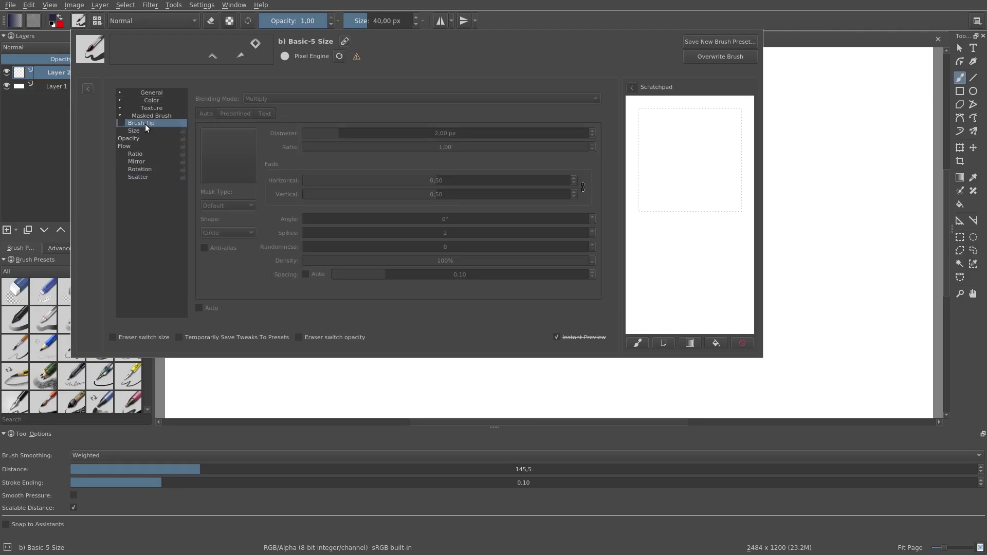
Enable the masked Brush Tip and confirm Multiply as its blending mode.
{"action": "left_click", "coordinate": [120, 122]}
{"action": "left_click", "coordinate": [267, 97]}
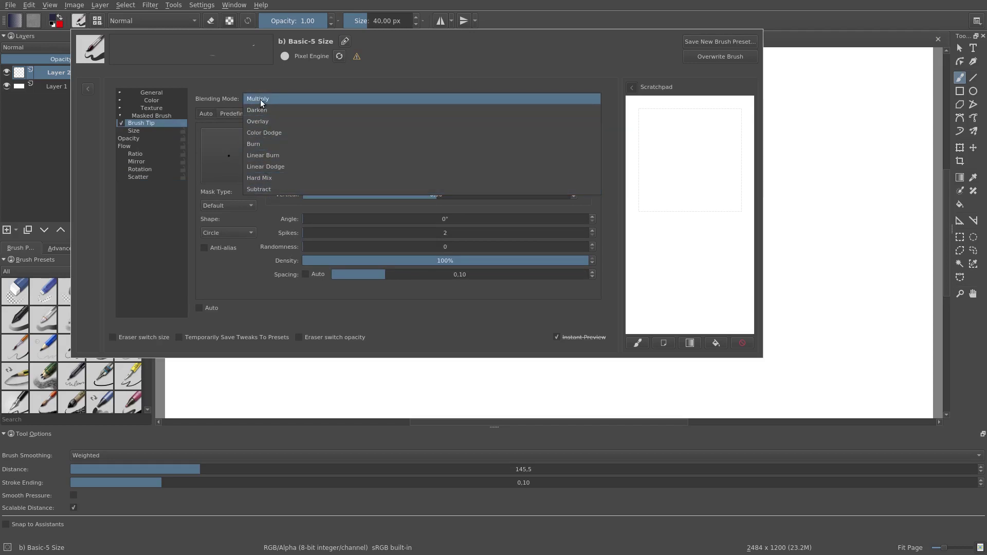
{"action": "left_click", "coordinate": [261, 100]}
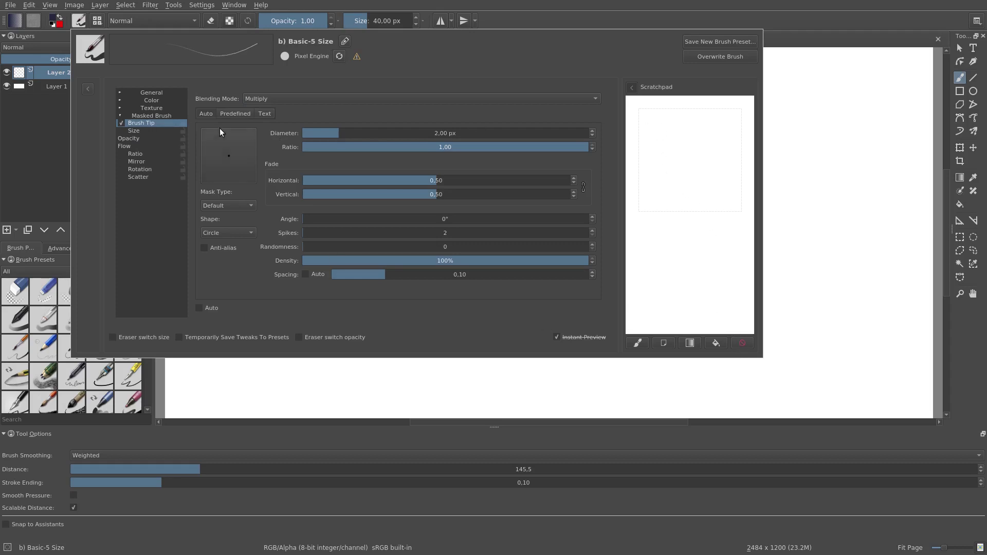
Use the predefined chalk_sparse mask, then paint a test dab and a zigzag stroke on the scratchpad.
{"action": "left_click", "coordinate": [232, 114]}
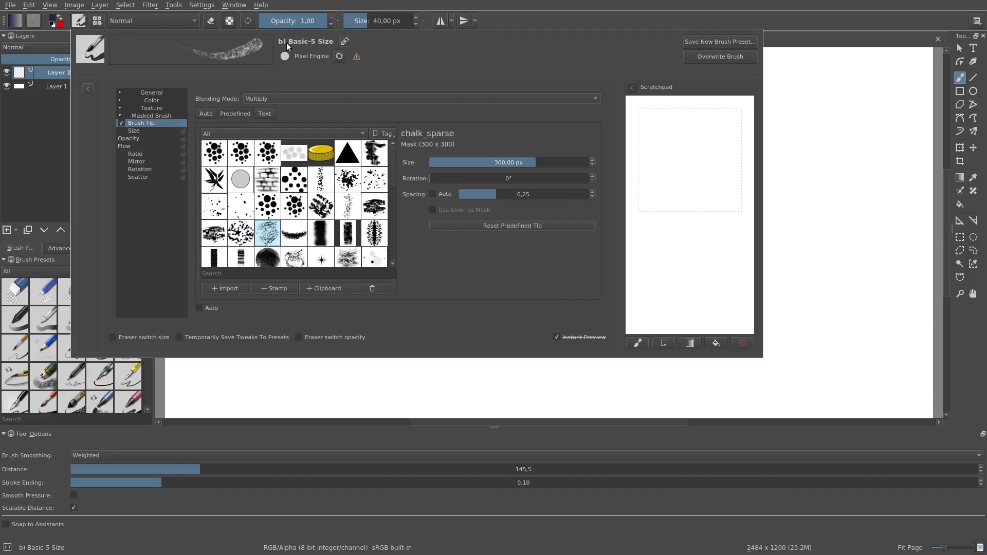
{"action": "mouse_move", "coordinate": [663, 127]}
{"action": "left_mouse_down"}
{"action": "mouse_move", "coordinate": [674, 158]}
{"action": "mouse_move", "coordinate": [697, 166]}
{"action": "left_mouse_up"}
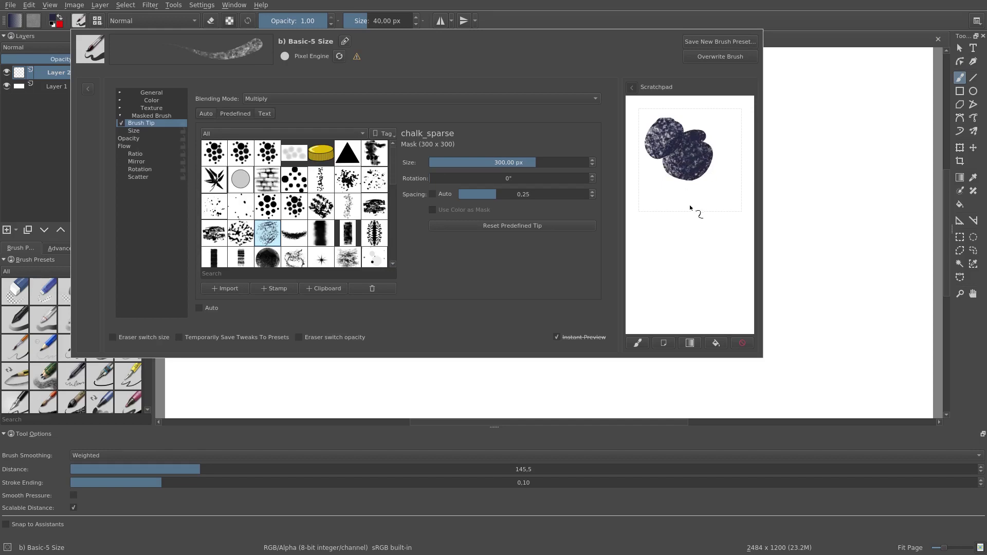
{"action": "left_click_drag", "start_coordinate": [663, 235], "coordinate": [669, 314]}
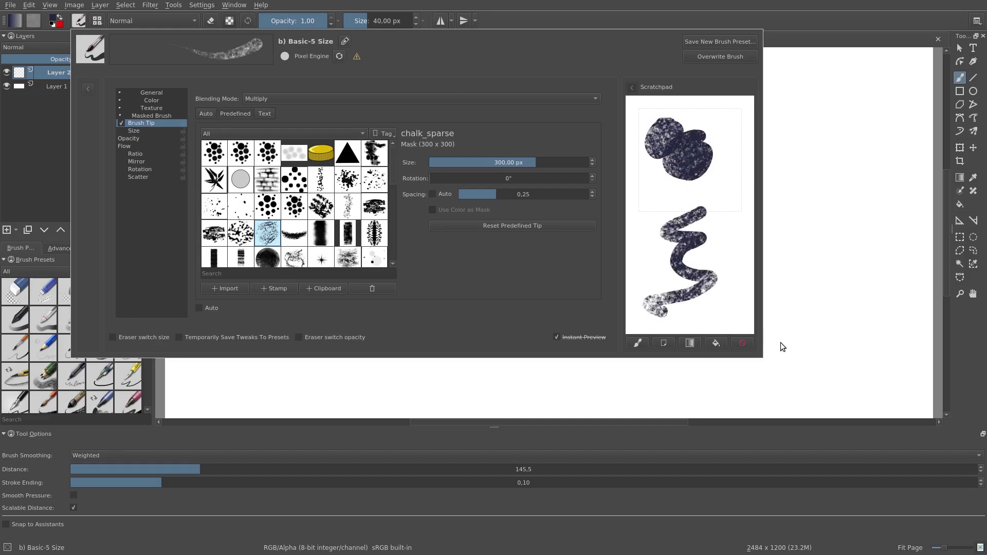
Reset the scratchpad area to white.
{"action": "left_click", "coordinate": [742, 344]}
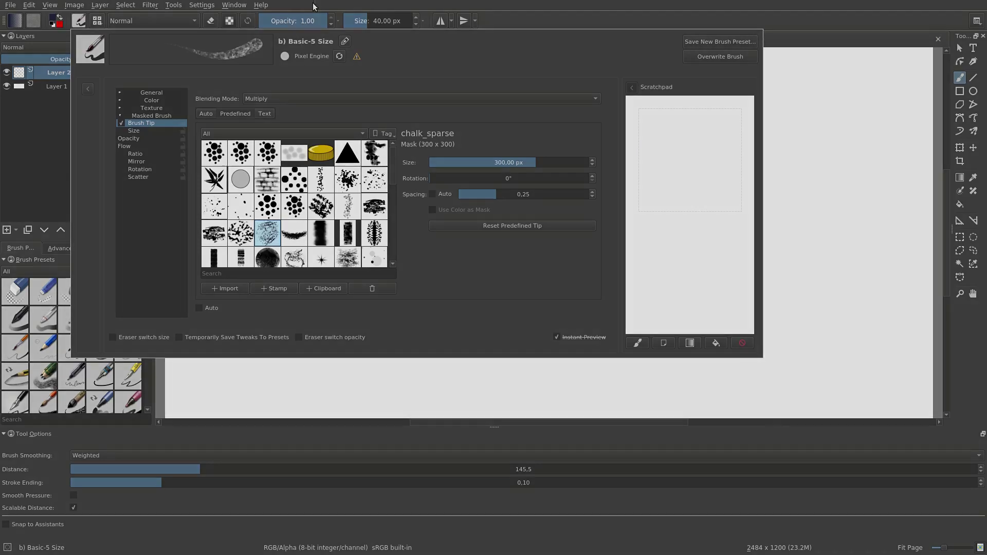